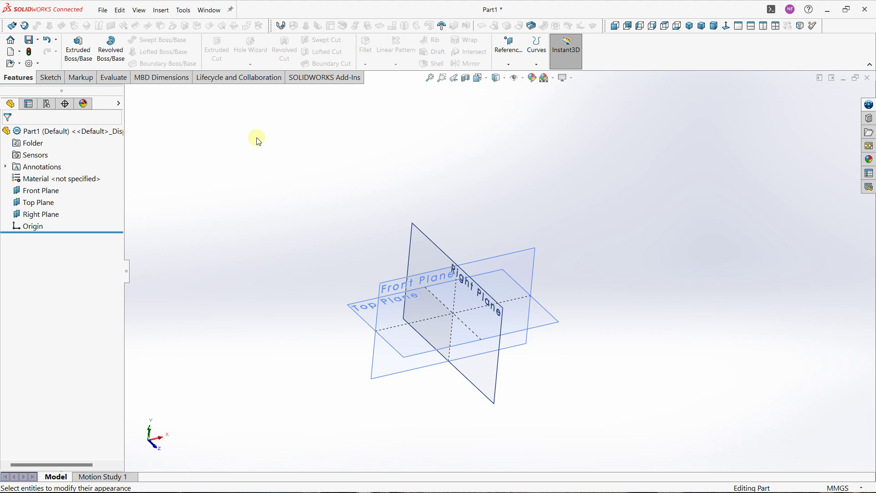
Start a sketch on the Top Plane and draw a center rectangle about 238 by 151 mm from the origin.
mouse_move(279, 143)
middle_down()
mouse_move(274, 137)
mouse_move(280, 144)
middle_up()
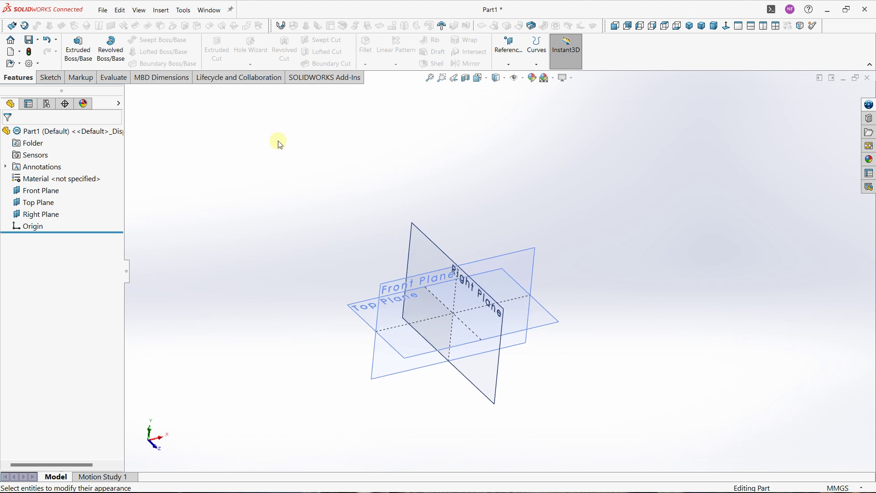
click(352, 310)
click(393, 284)
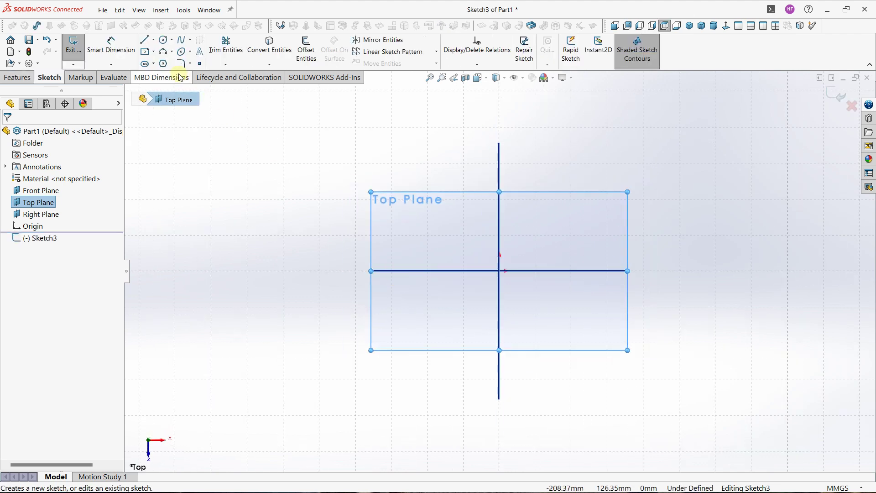
click(154, 52)
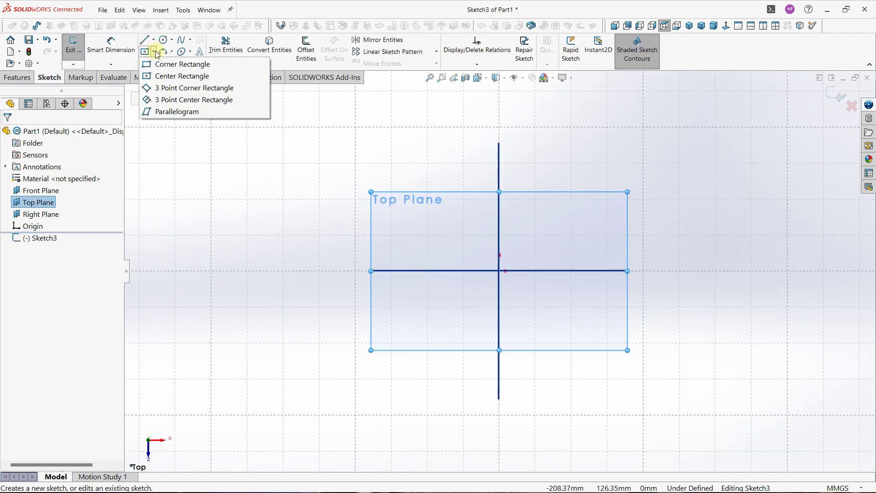
click(157, 76)
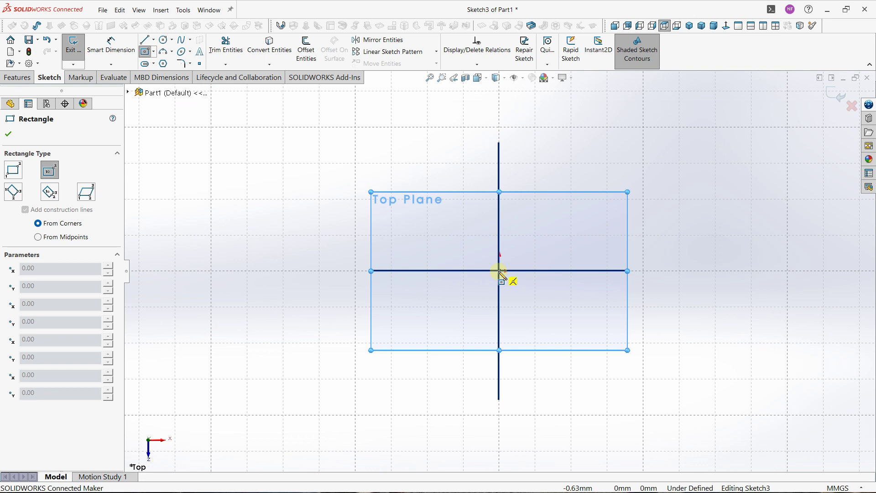
click(501, 273)
click(329, 163)
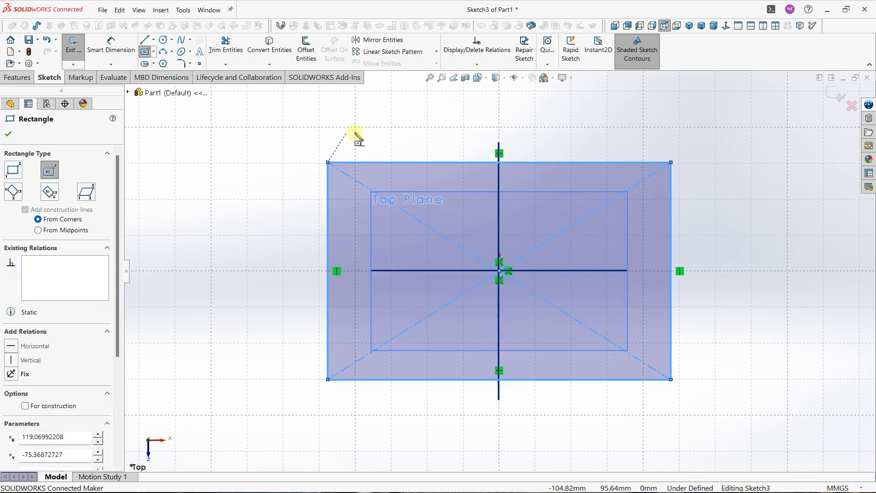
key(Escape)
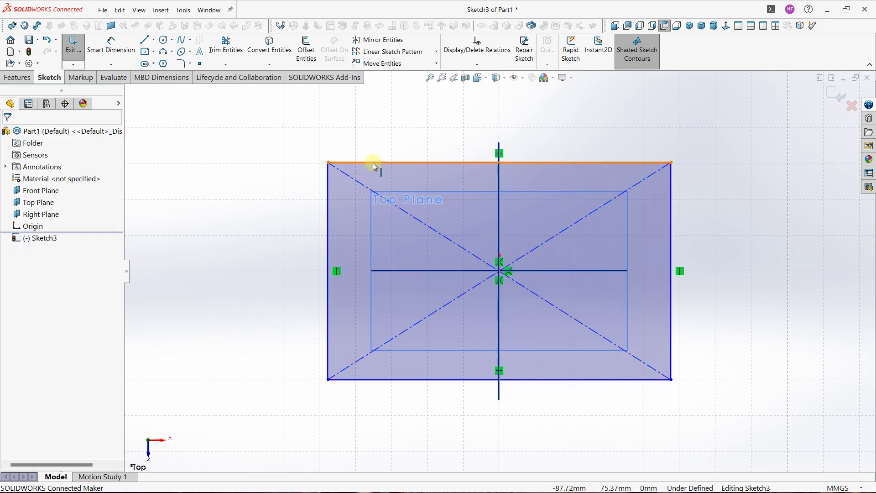
Set the length of the rectangle's upper horizontal edge to 120 mm.
click(373, 163)
double_click(71, 356)
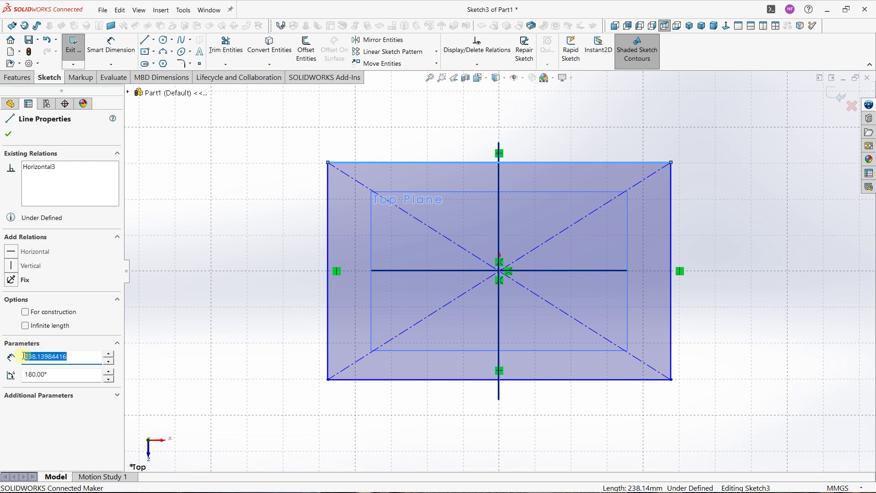
key(Caps_Lock)
text(120)
key(Caps_Lock)
key(Return)
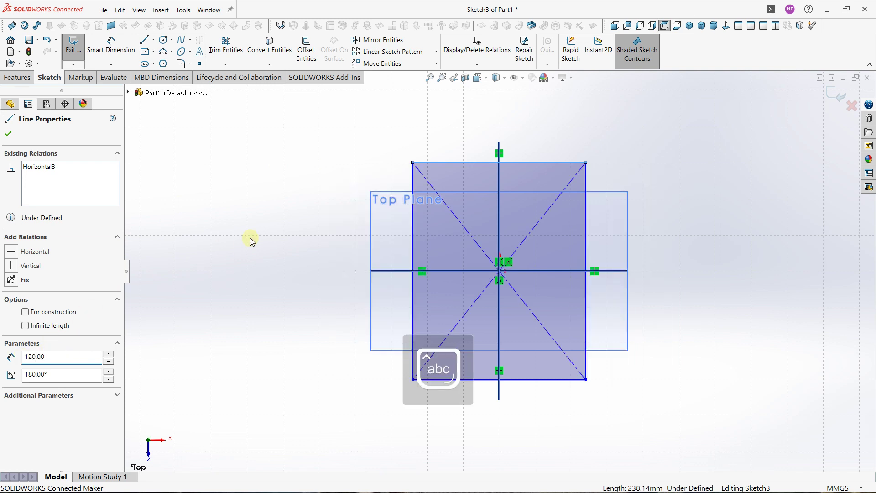
Set the length of the rectangle's left vertical edge to 120 mm.
click(412, 225)
key(Caps_Lock)
text(120)
key(Caps_Lock)
key(Return)
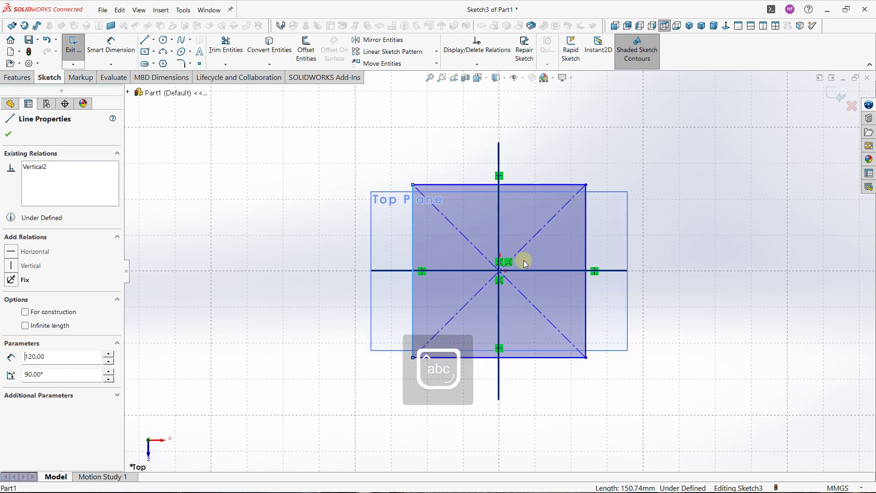
click(266, 167)
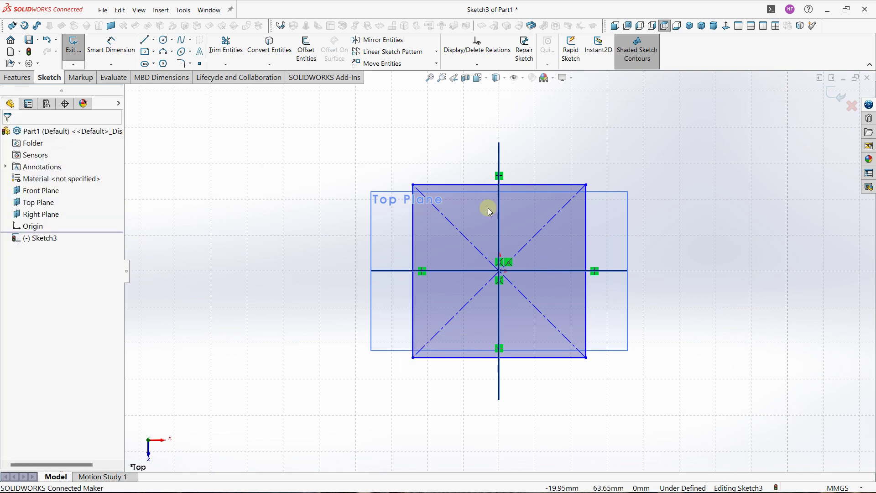
Sketch a circle with a radius of about 8.2 mm inside the rectangle near its upper-left corner.
scroll(503, 212, down, 2)
scroll(503, 212, down, 1)
ctrl+middle_drag(499, 215, 390, 190)
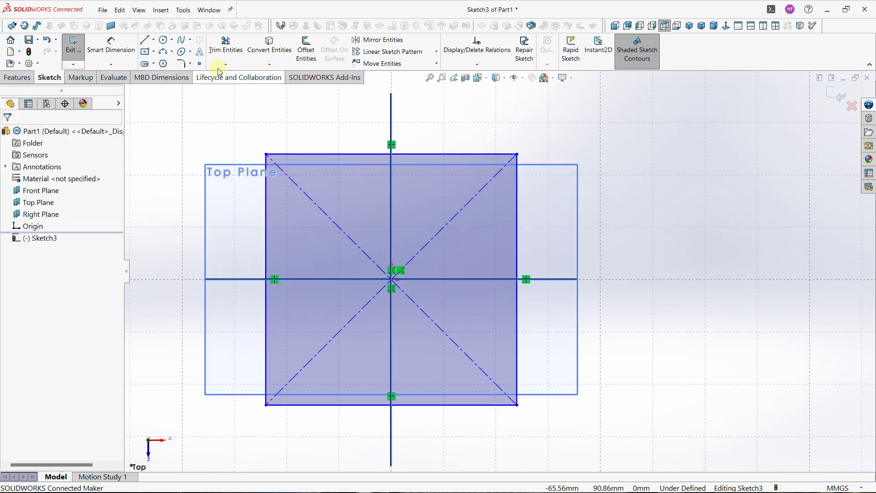
click(163, 39)
scroll(283, 164, down, 3)
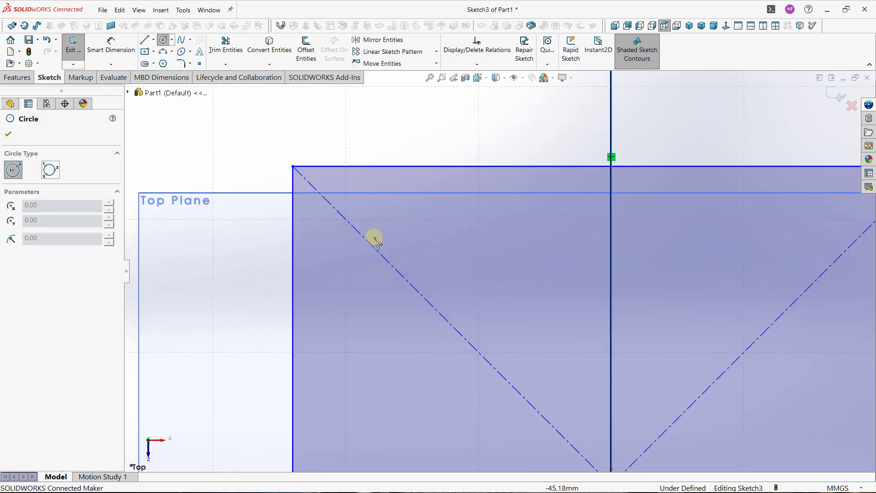
click(404, 257)
click(405, 213)
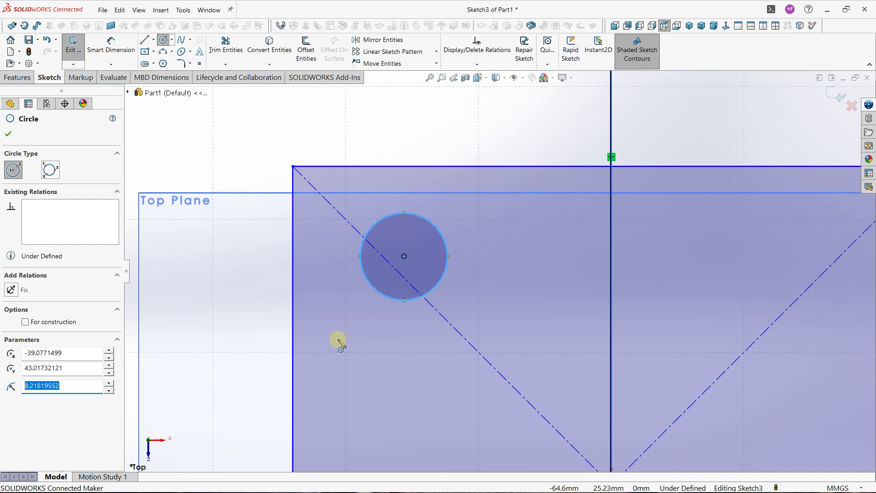
Set the circle's radius to 10 mm and finish the Circle command.
scroll(421, 318, up, 3)
scroll(422, 318, up, 3)
scroll(459, 313, down, 2)
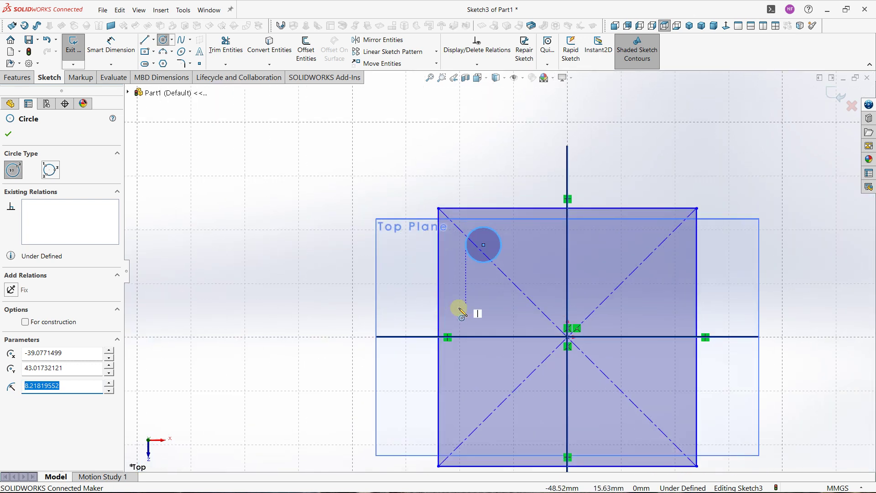
text(10)
key(Return)
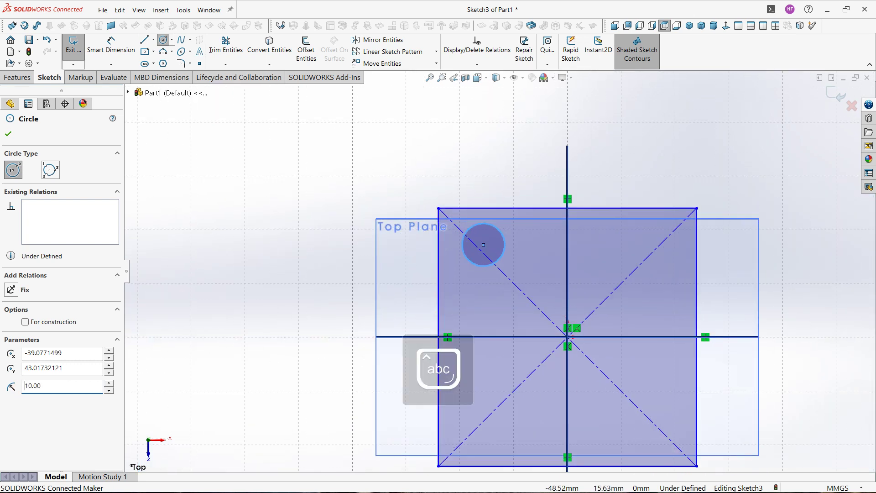
scroll(514, 264, down, 2)
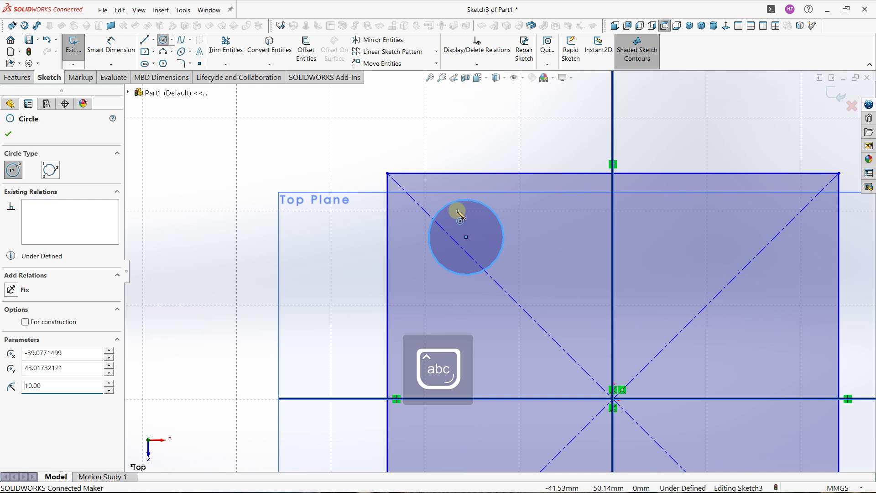
key(Escape)
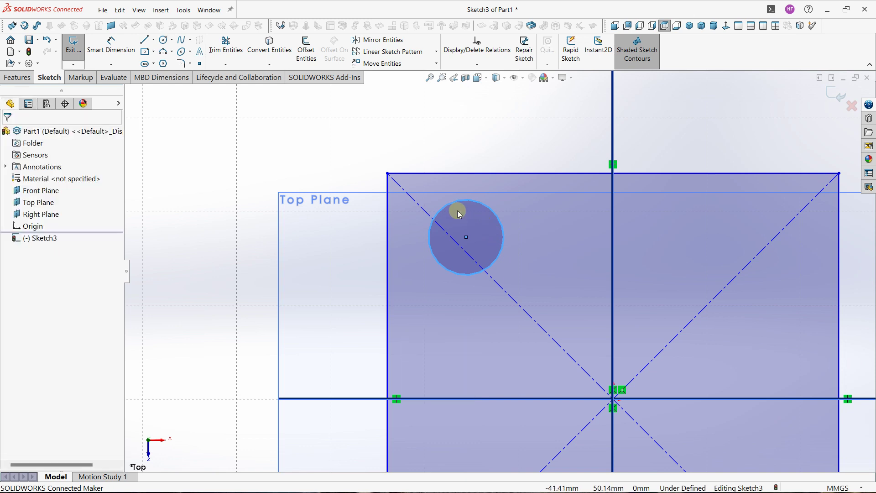
Dimension the circle's center 20 mm from the rectangle's upper edge.
click(121, 47)
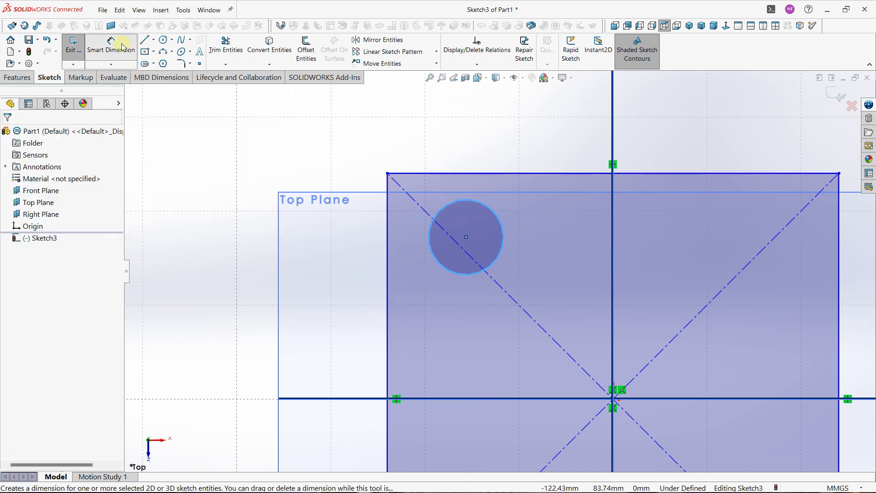
click(466, 237)
click(464, 173)
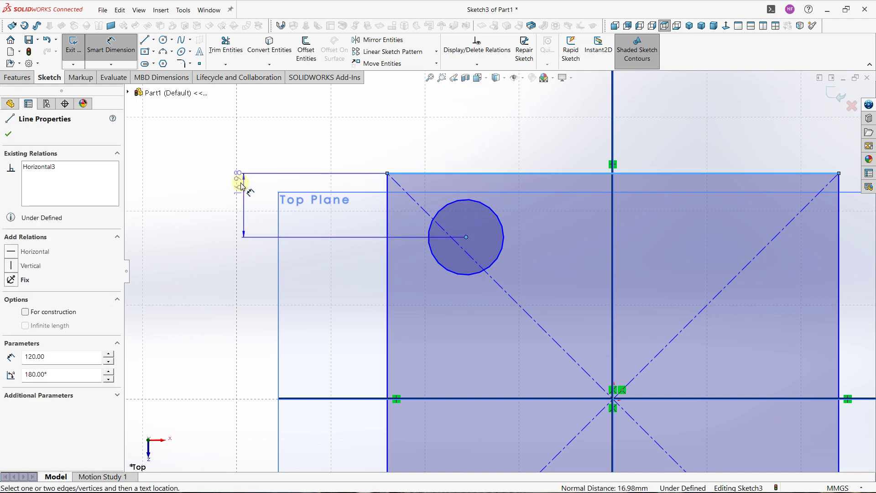
click(227, 184)
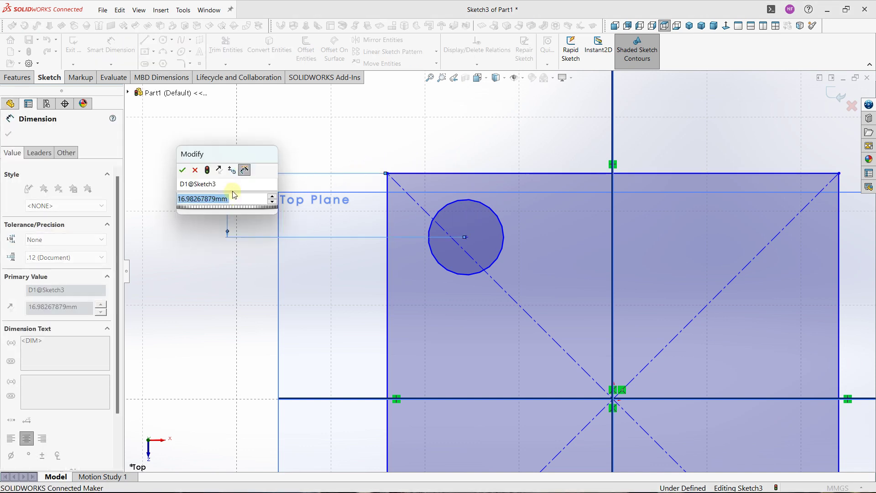
key(Caps_Lock)
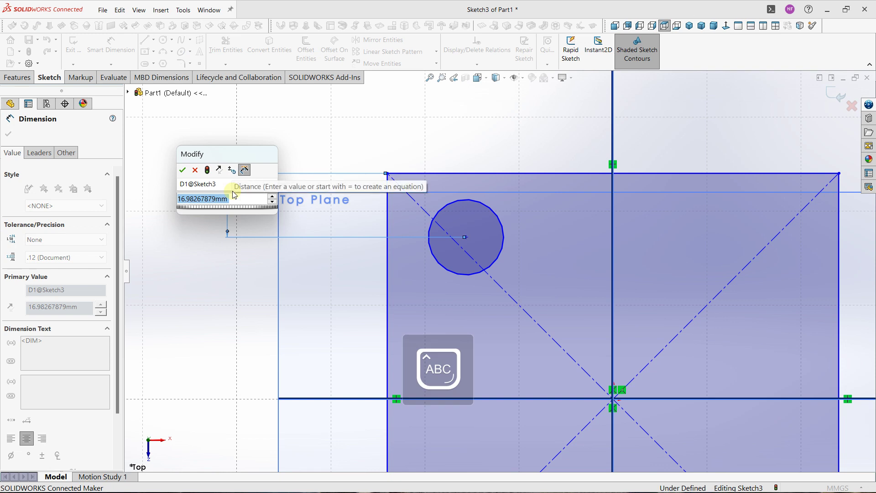
text(20)
key(Return)
key(Caps_Lock)
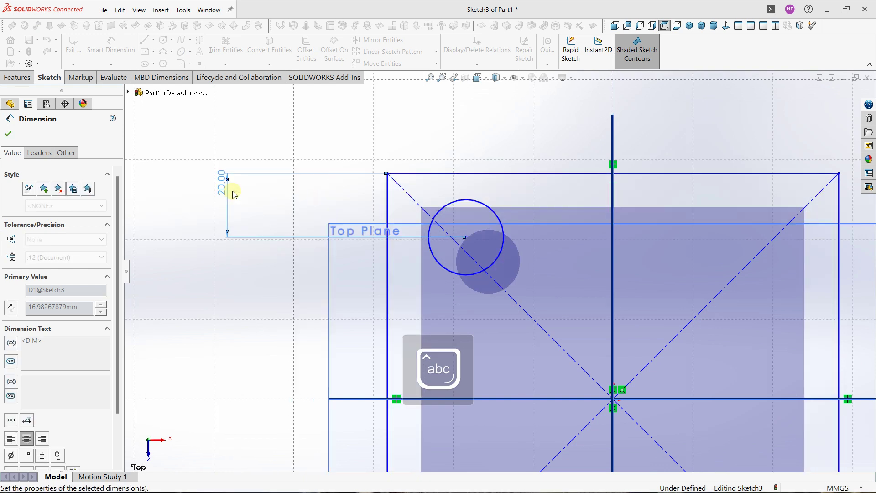
scroll(342, 206, up, 5)
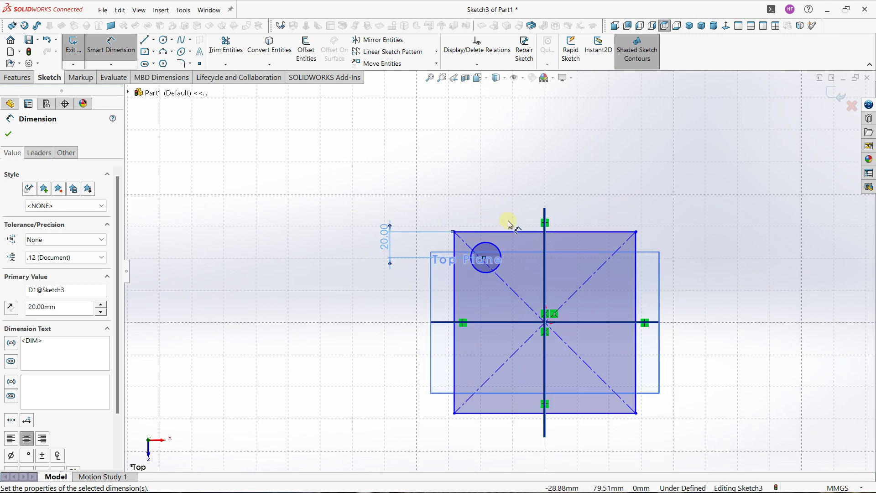
scroll(508, 225, down, 2)
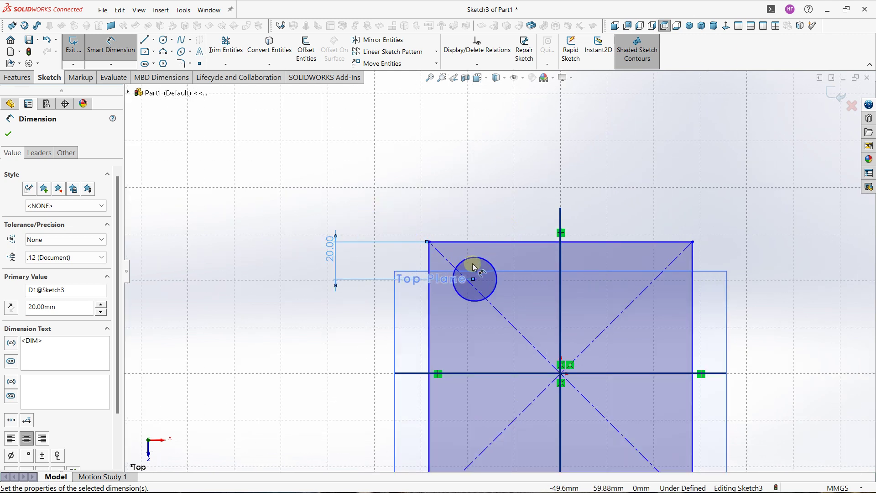
scroll(472, 274, down, 3)
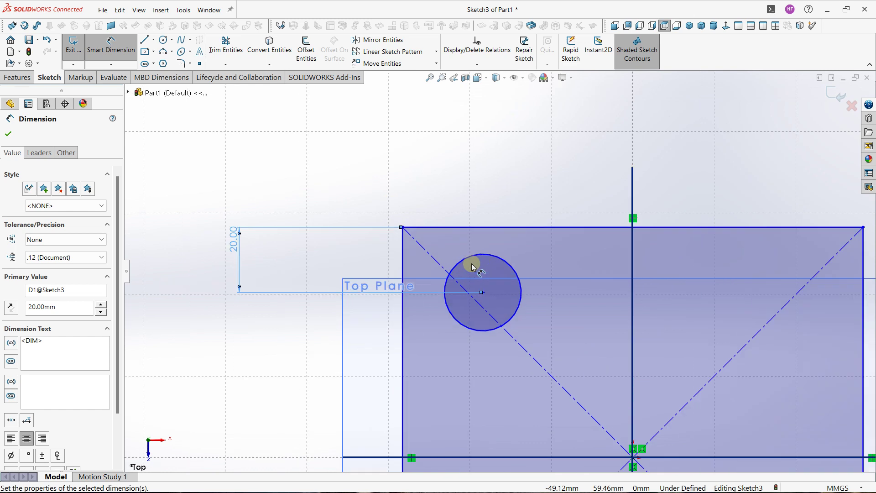
key(Escape)
Dimension the circle's center 20 mm from the rectangle's left edge.
click(111, 46)
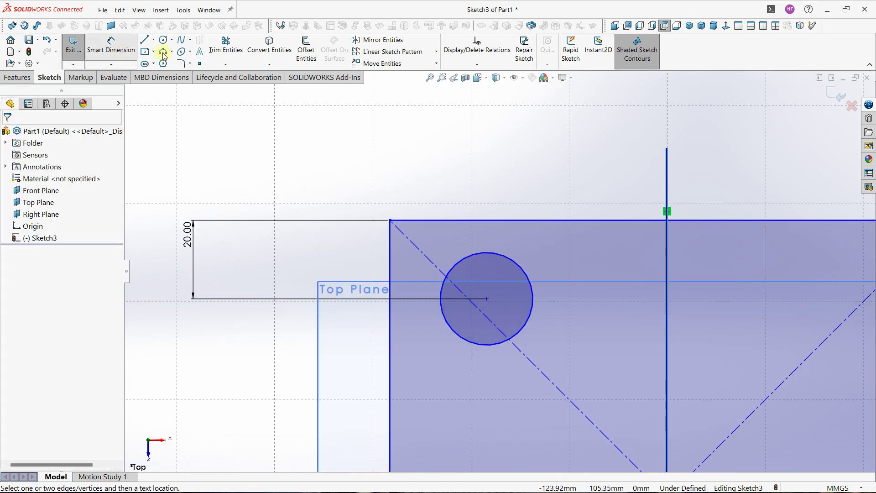
click(487, 299)
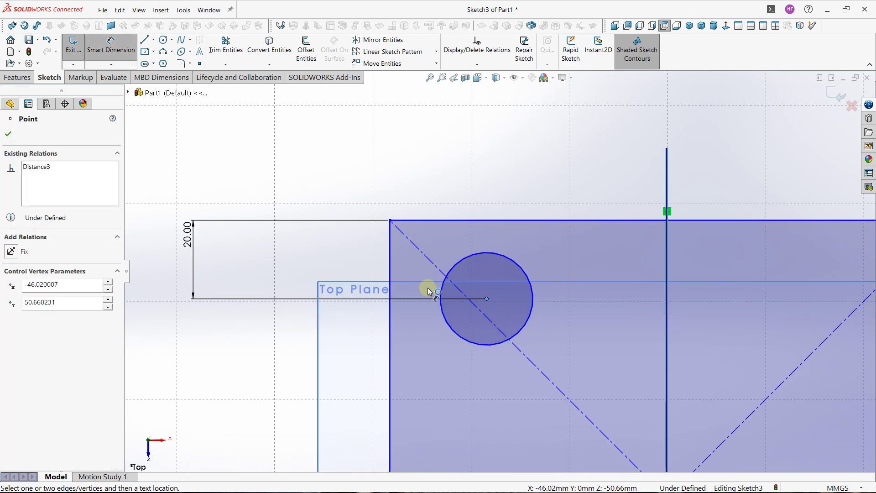
click(390, 289)
click(406, 158)
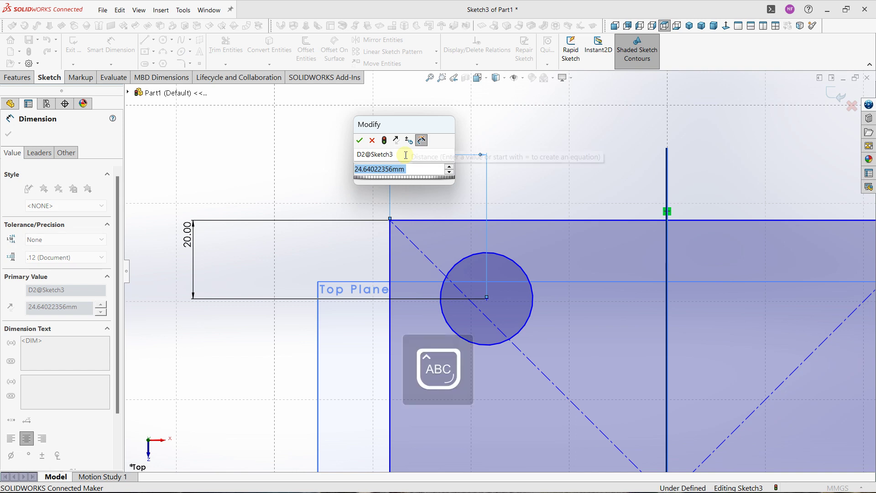
text(20)
key(Return)
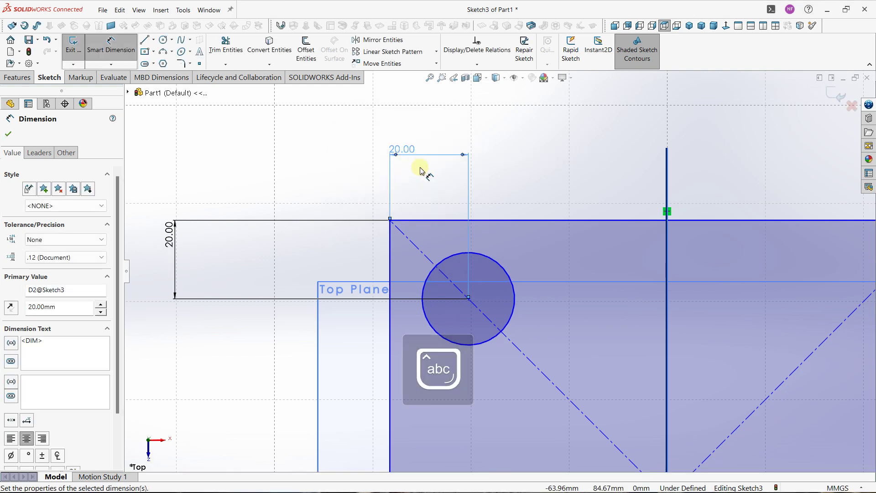
scroll(402, 151, up, 3)
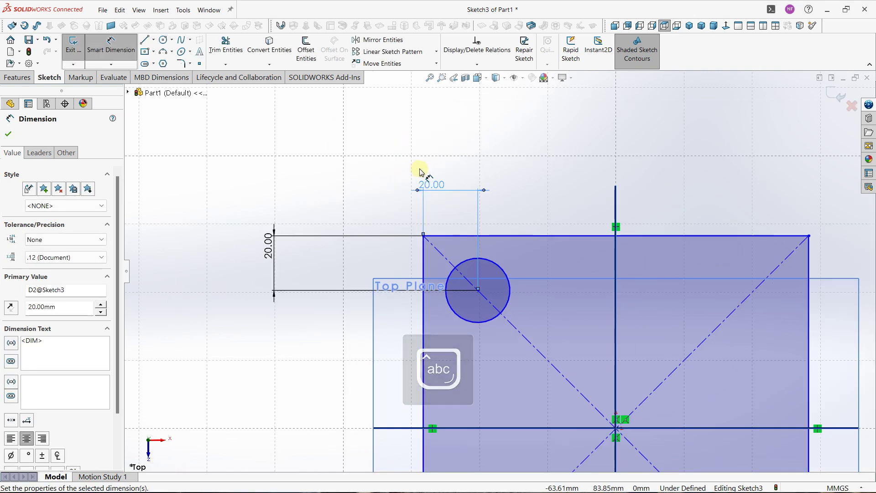
key(Escape)
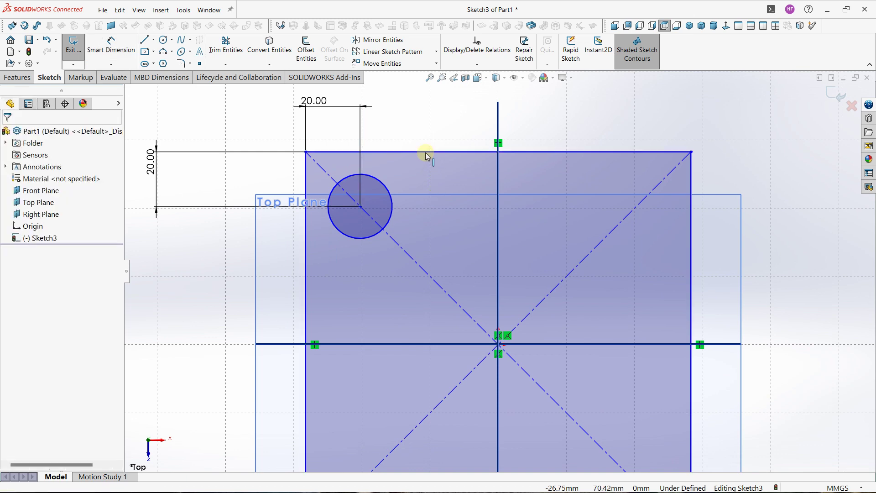
Check the current lengths of the rectangle's upper and left edges.
click(428, 151)
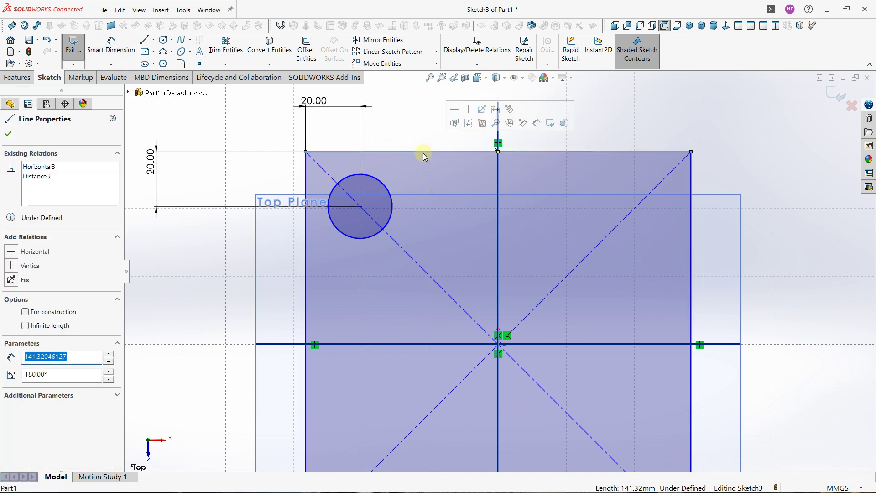
click(306, 256)
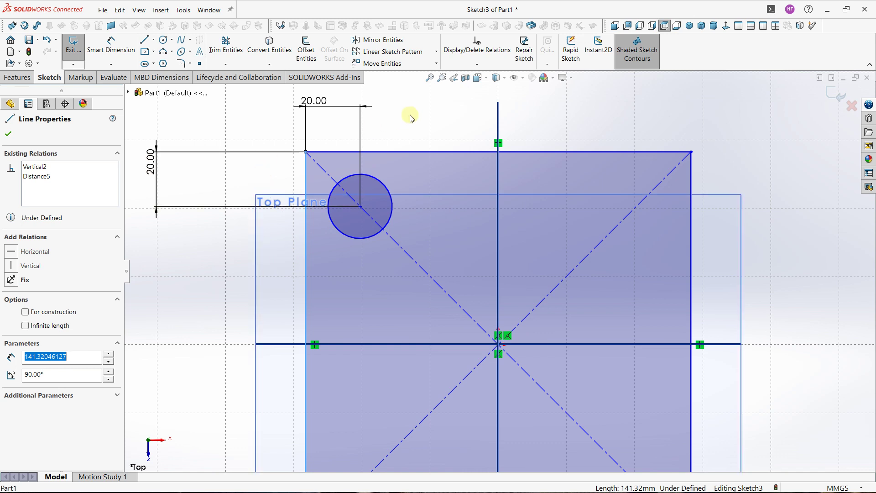
key(Escape)
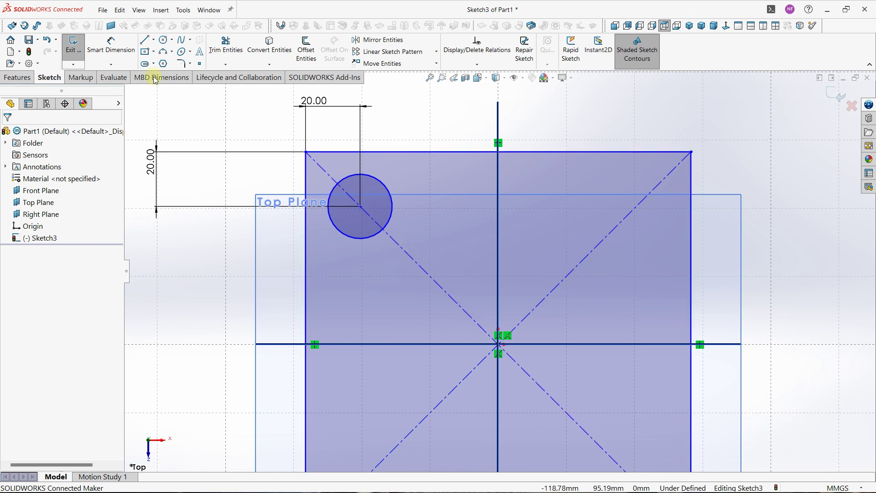
Undo the dimension between the circle's center and the rectangle's left edge.
click(119, 9)
click(121, 26)
click(120, 10)
click(122, 26)
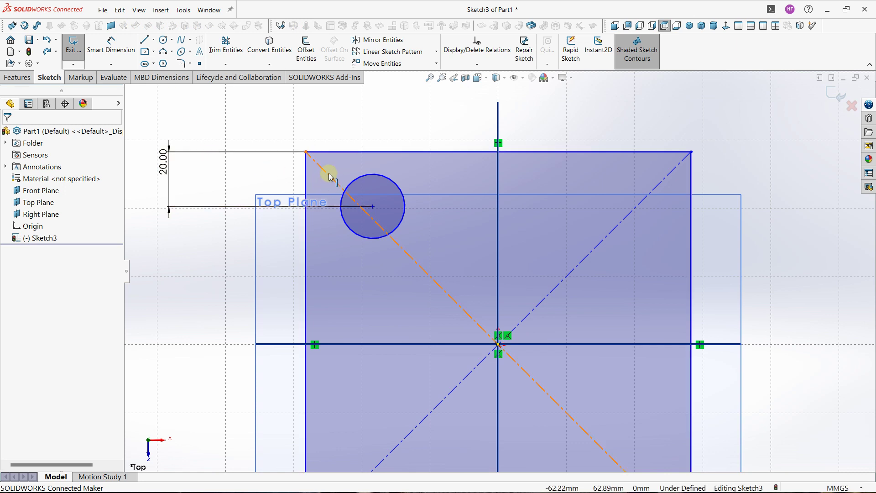
Undo the last value change and delete the dimension between the circle's center and the rectangle's upper edge.
click(119, 10)
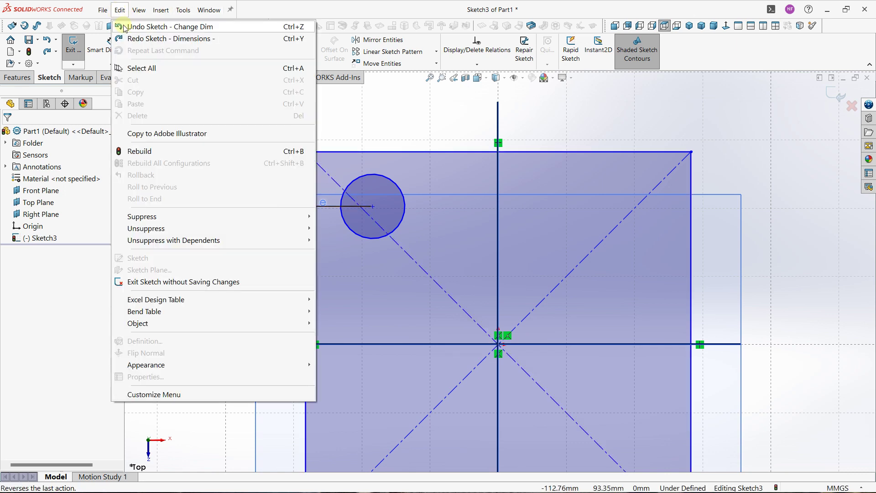
click(124, 26)
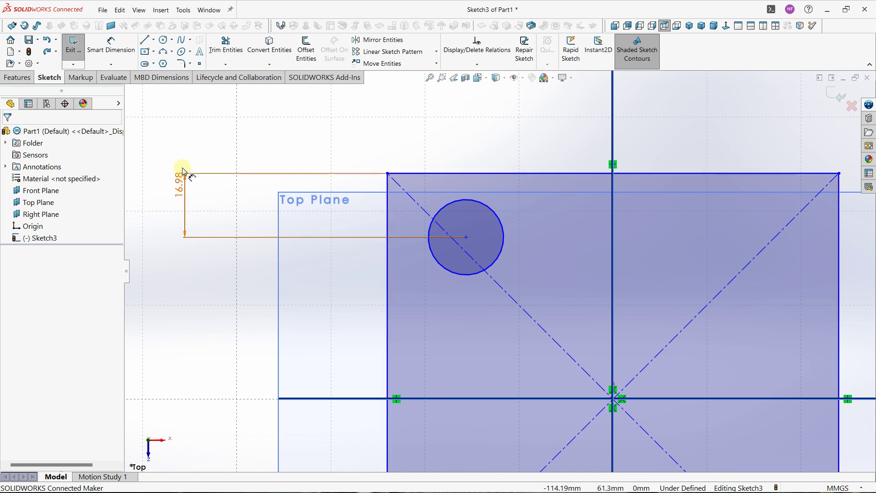
click(176, 182)
key(Delete)
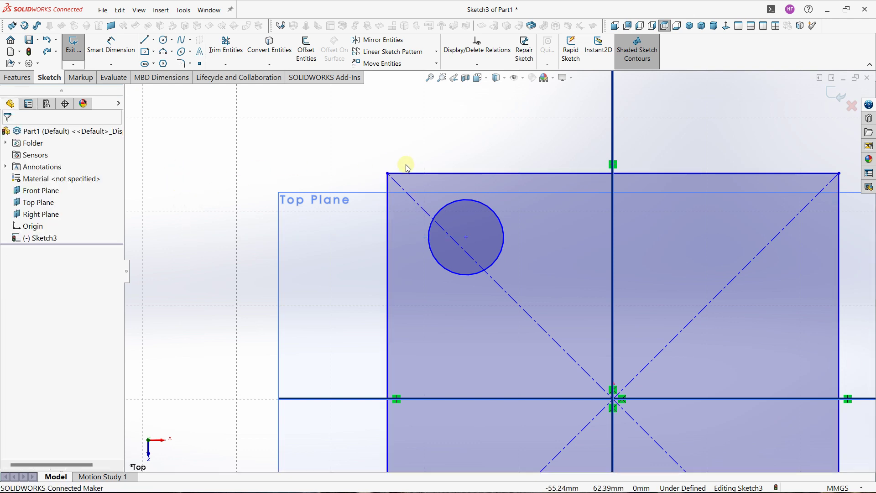
Delete both diagonal construction lines of the rectangle.
click(518, 307)
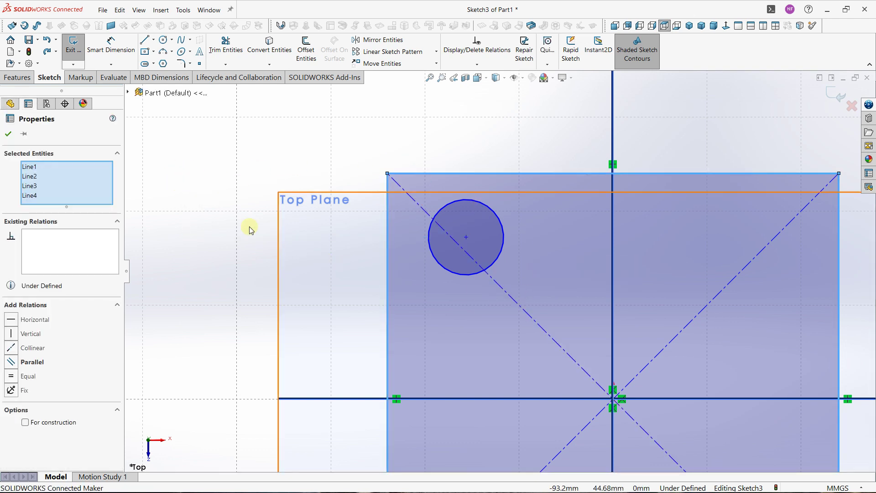
click(250, 228)
click(525, 309)
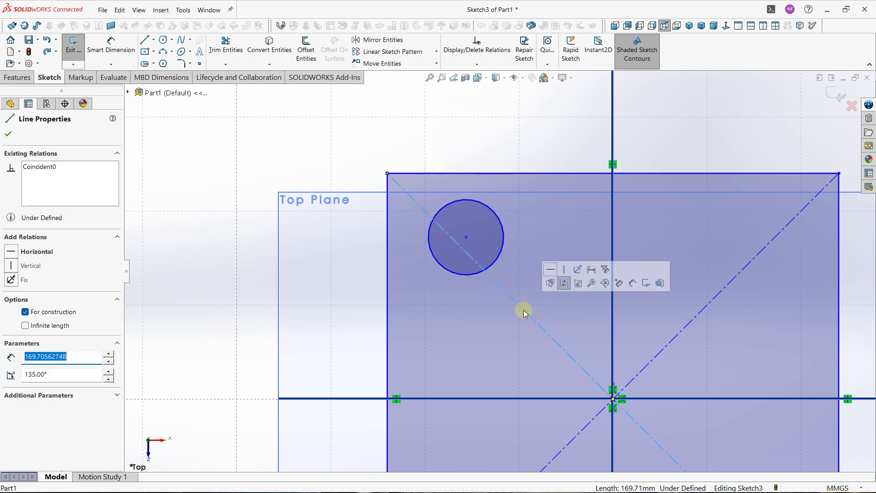
key(Delete)
click(741, 274)
key(Delete)
scroll(499, 270, up, 3)
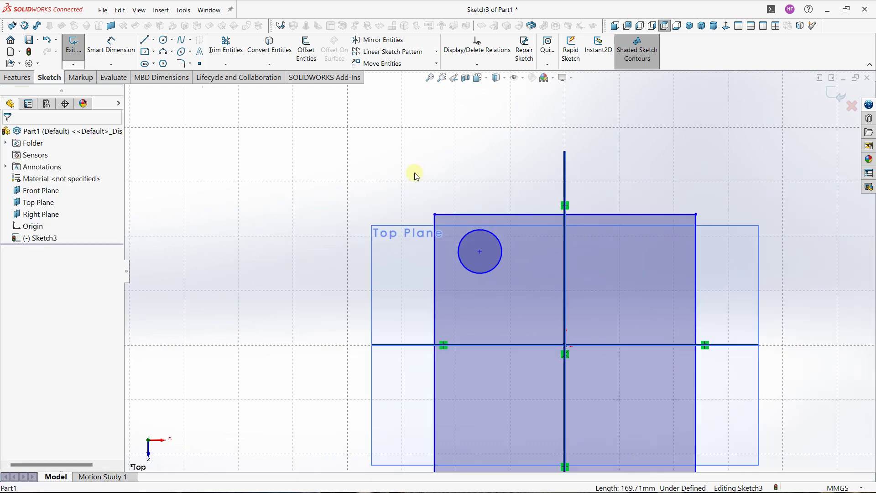
scroll(414, 173, up, 2)
ctrl+middle_drag(507, 199, 276, 133)
scroll(275, 151, down, 1)
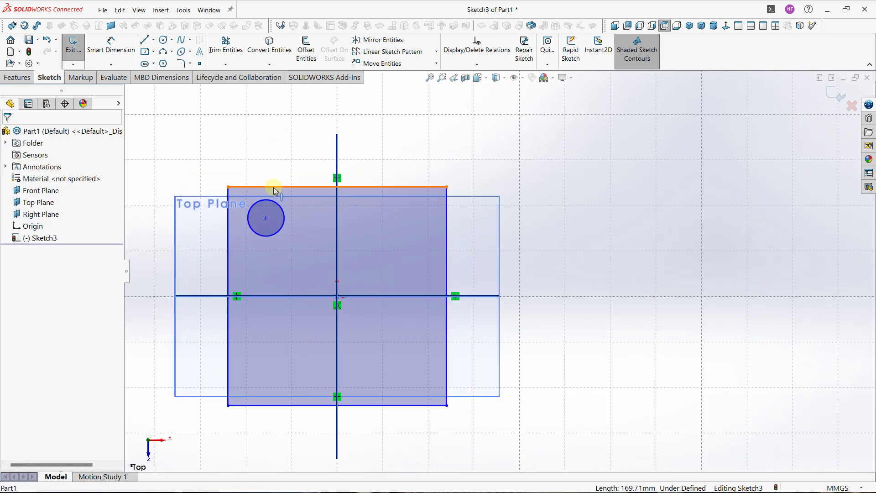
click(257, 187)
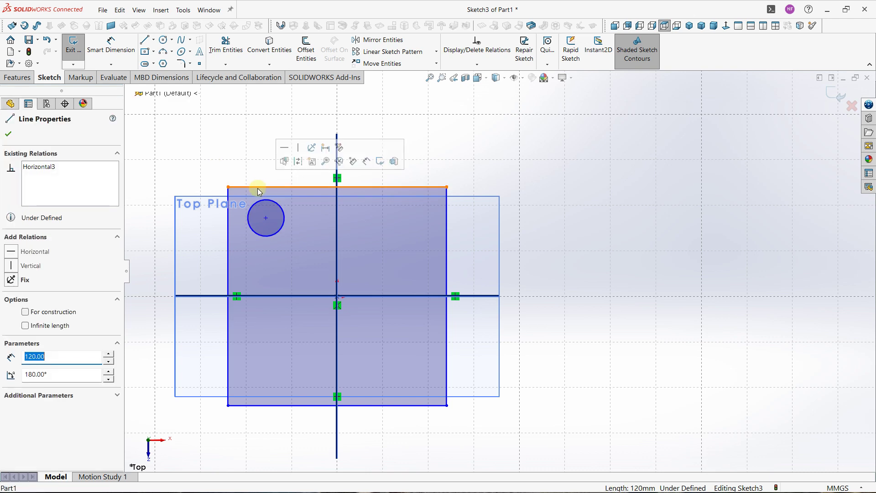
click(172, 140)
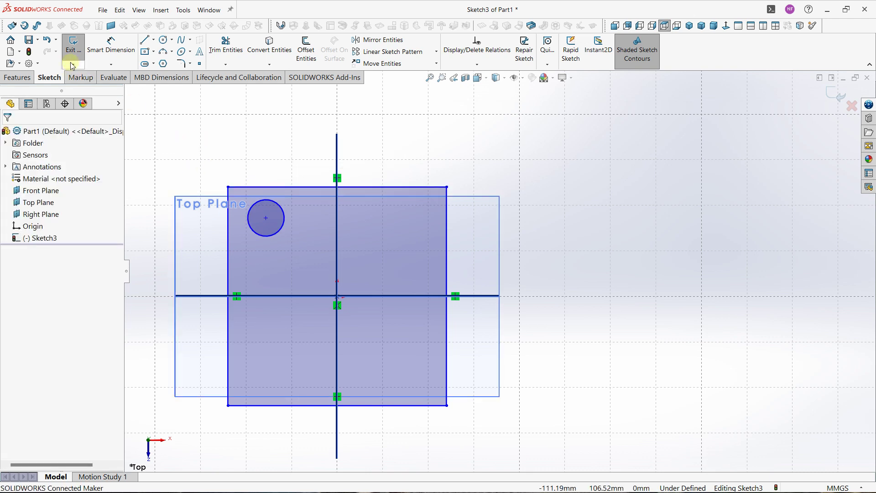
click(106, 48)
click(391, 187)
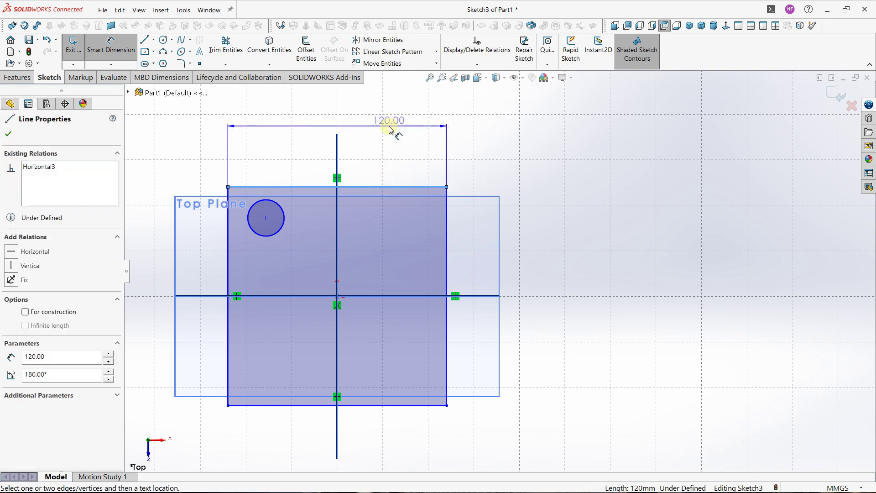
key(Escape)
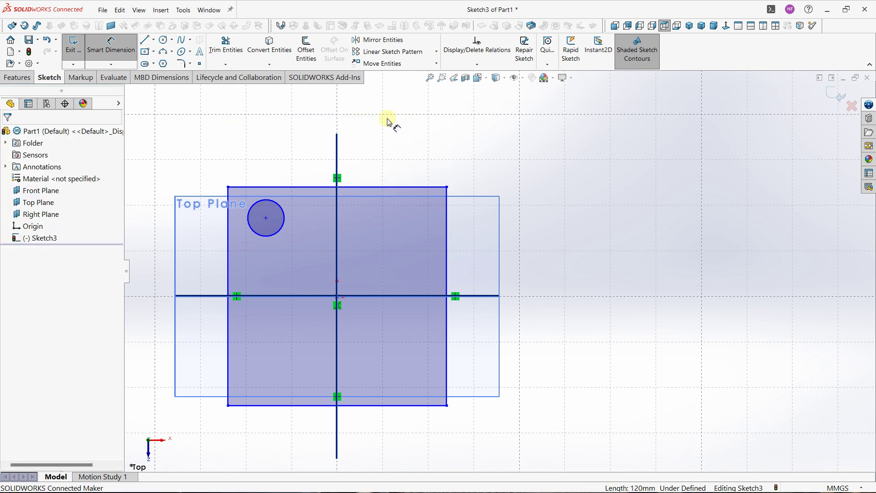
Try to dimension the circle's center 20 mm from the rectangle's upper edge.
click(112, 47)
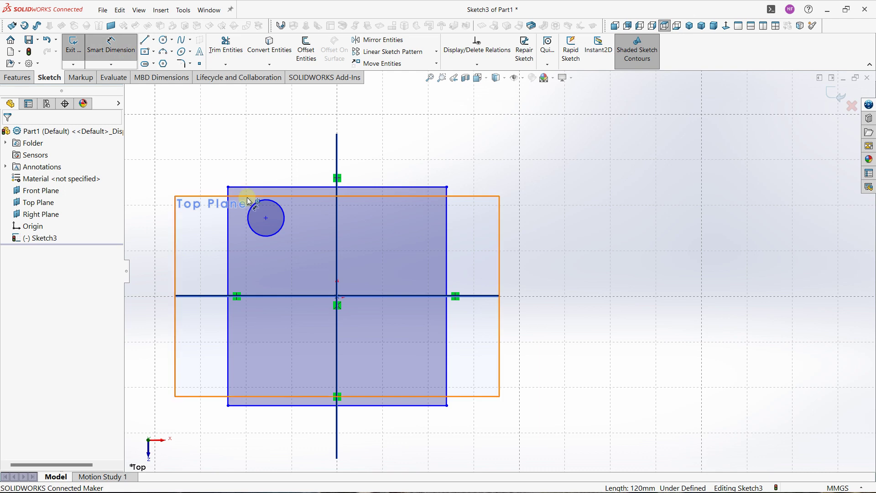
click(266, 218)
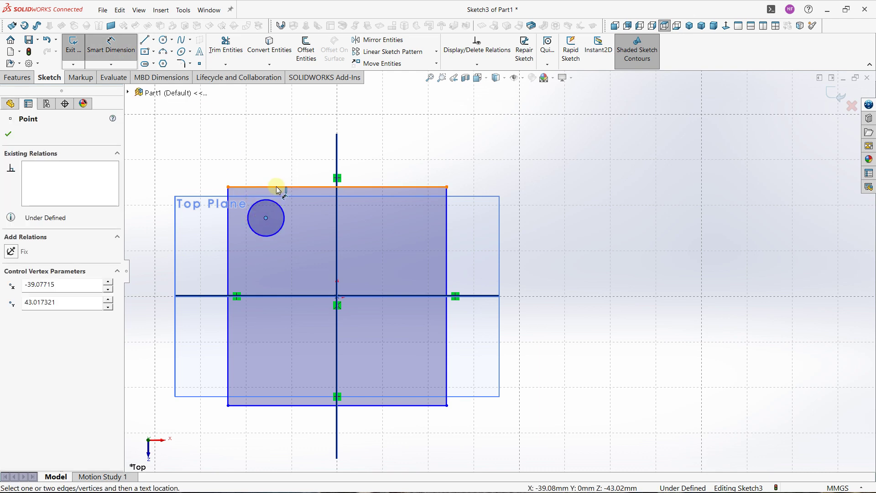
click(277, 187)
click(172, 179)
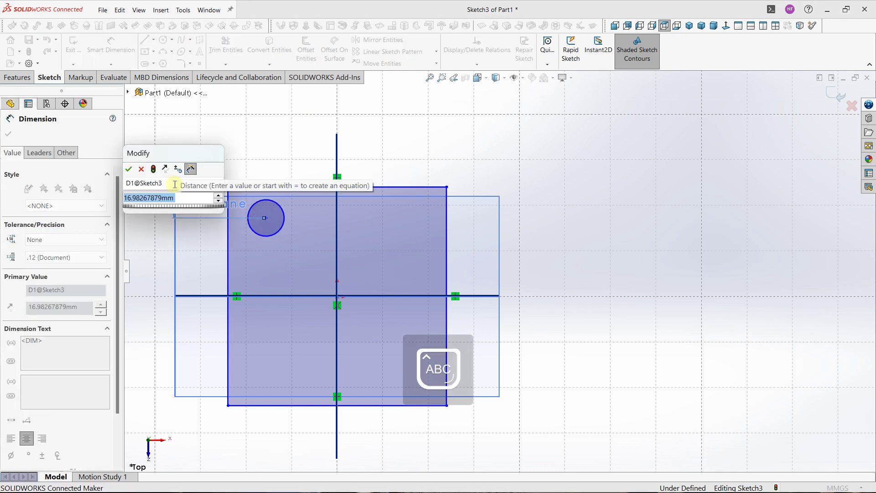
text(20)
key(Return)
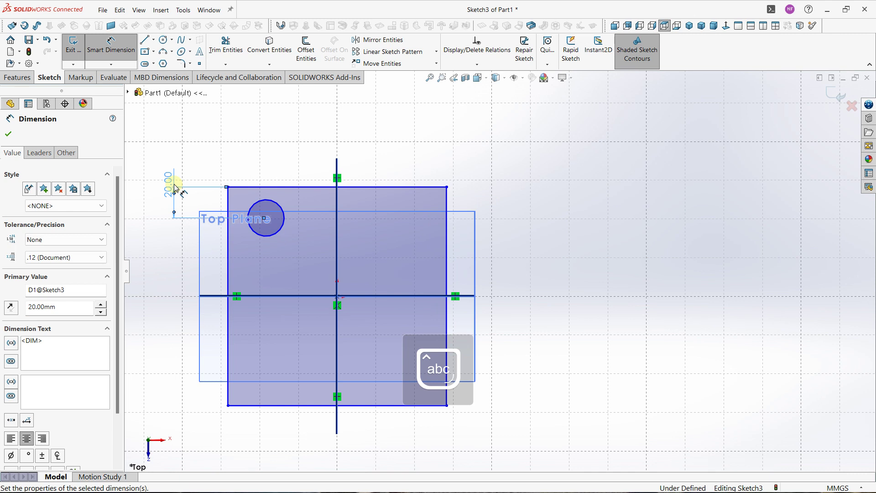
Undo the 20 mm value and remove the vertical dimension from the circle's center.
click(119, 10)
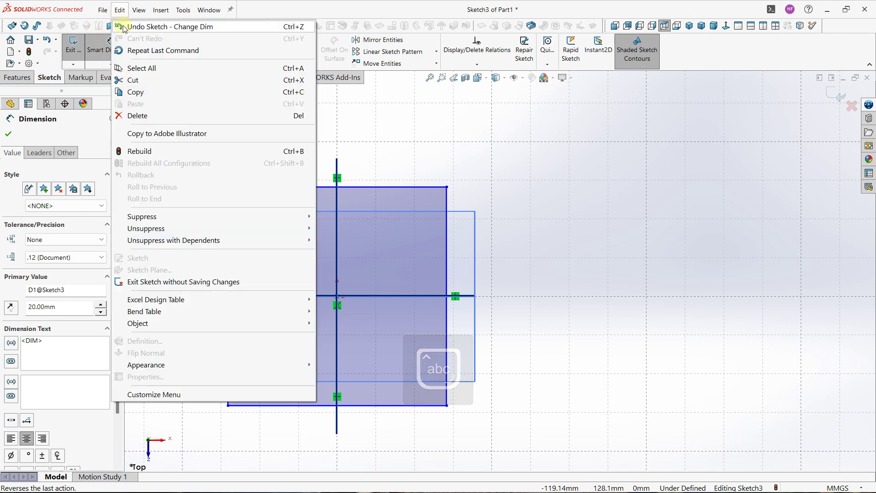
click(123, 28)
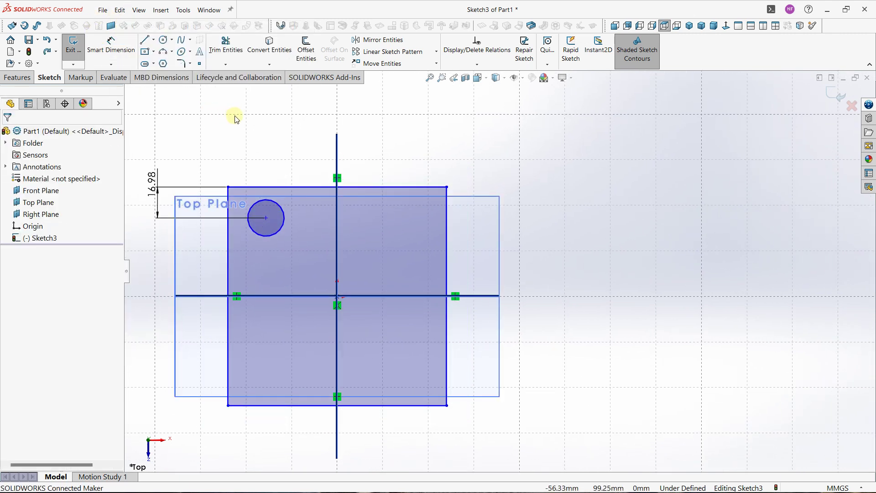
click(153, 176)
key(Delete)
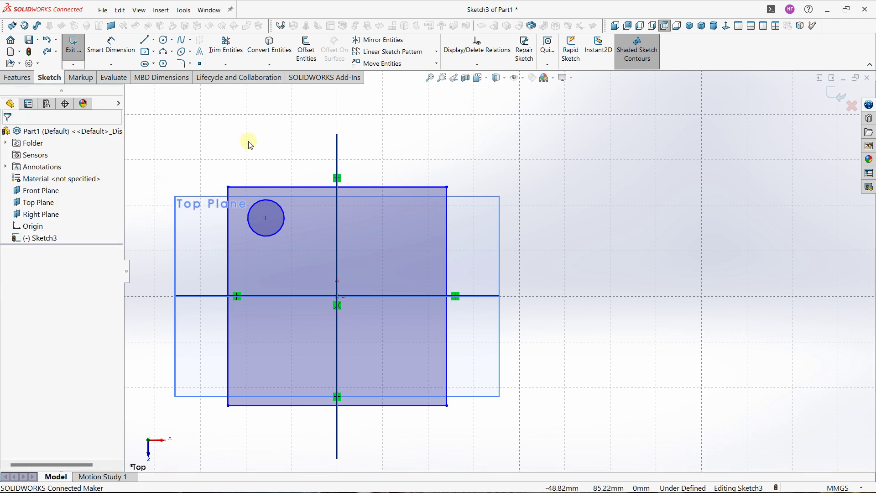
Dimension the rectangle's upper edge at 120 mm, placing the dimension above the rectangle.
click(273, 187)
click(256, 148)
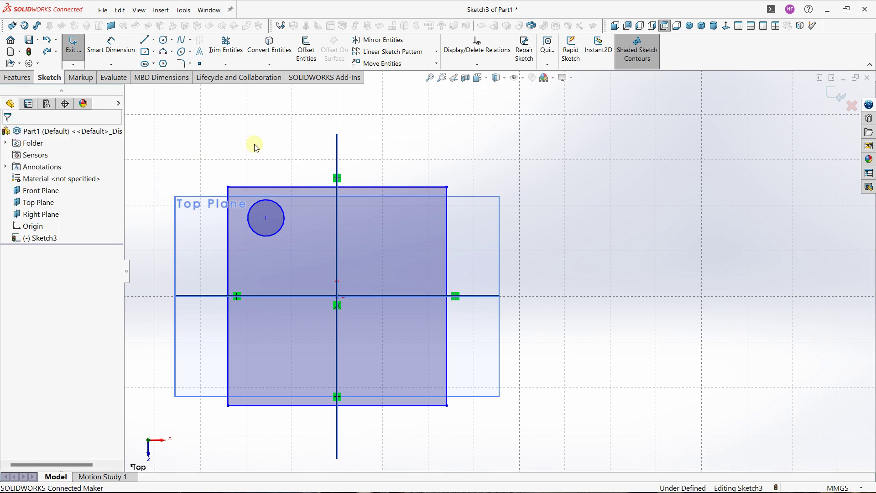
click(120, 53)
click(267, 187)
click(266, 134)
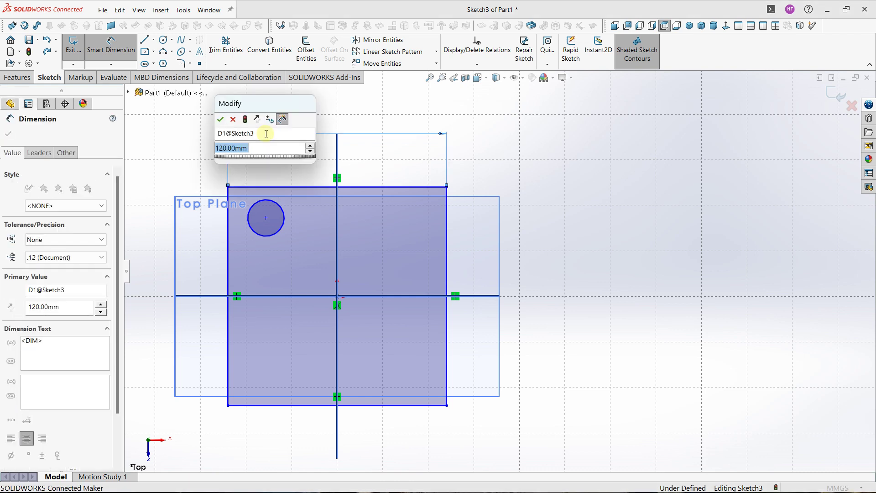
click(220, 120)
Dimension the rectangle's left edge at 120 mm, placing the dimension outside the rectangle.
click(227, 273)
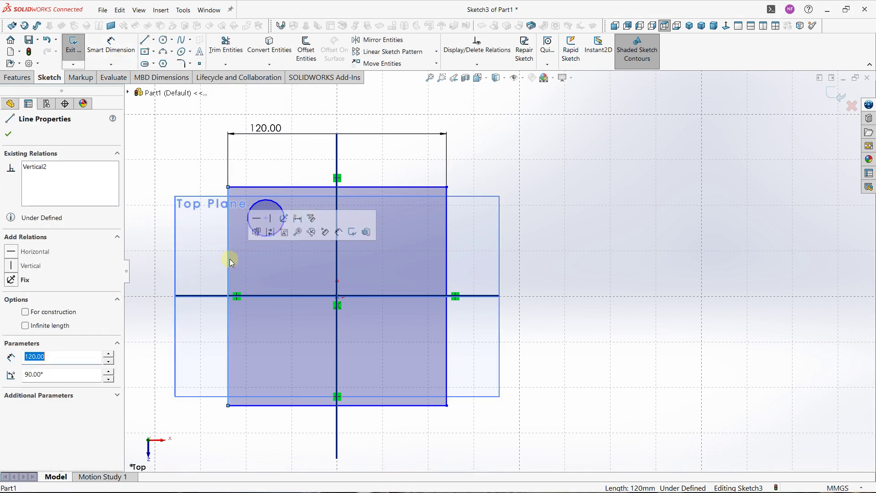
click(111, 45)
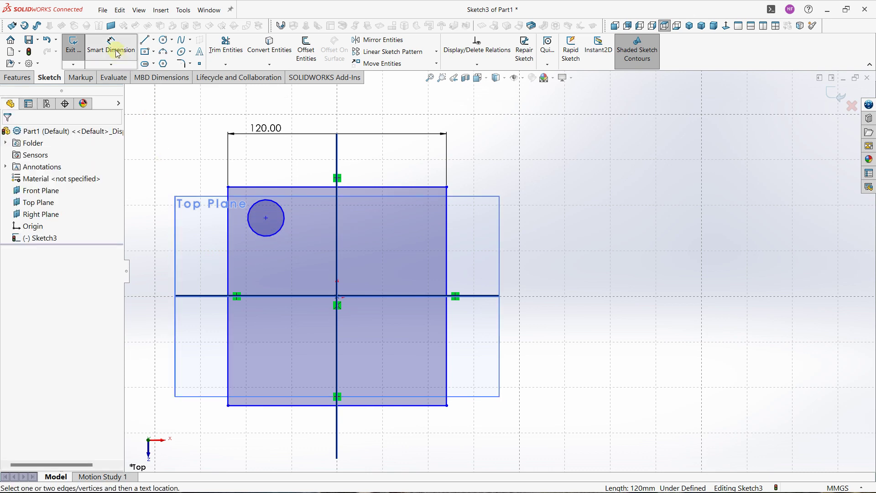
click(230, 255)
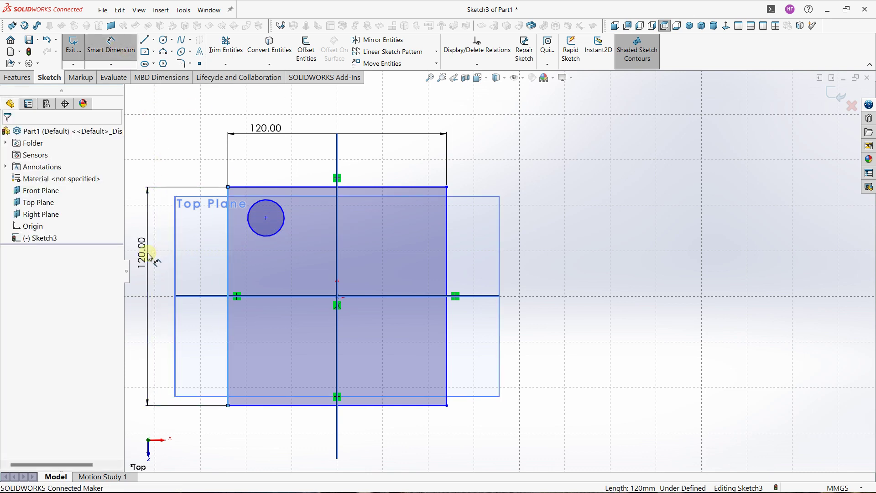
click(145, 250)
click(102, 238)
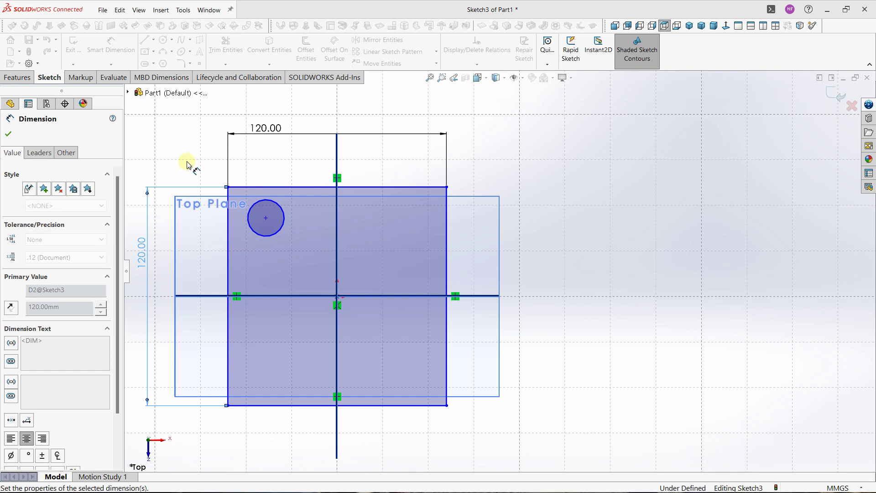
click(188, 161)
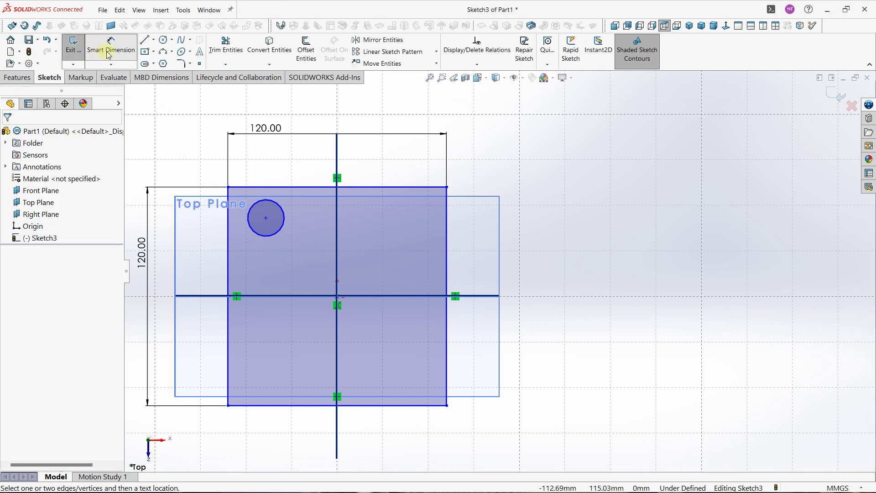
Dimension the vertical distance from the circle's center to the rectangle's upper edge as 20 mm.
scroll(226, 151, down, 4)
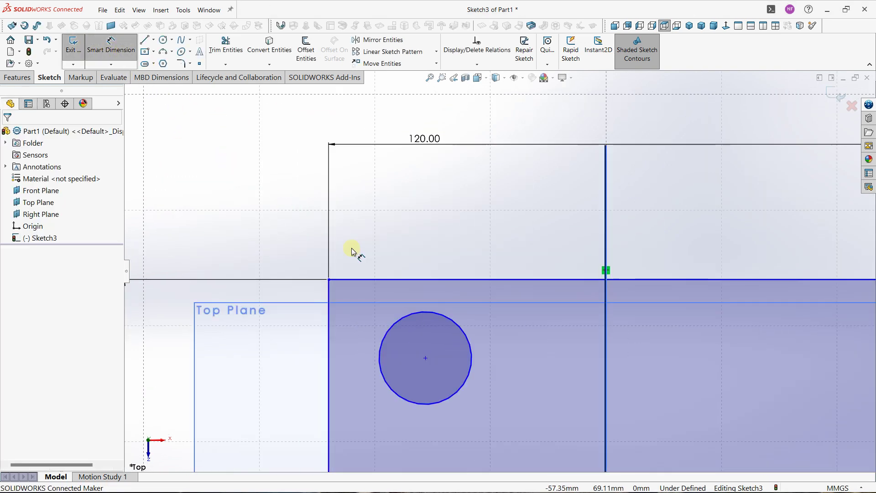
click(426, 358)
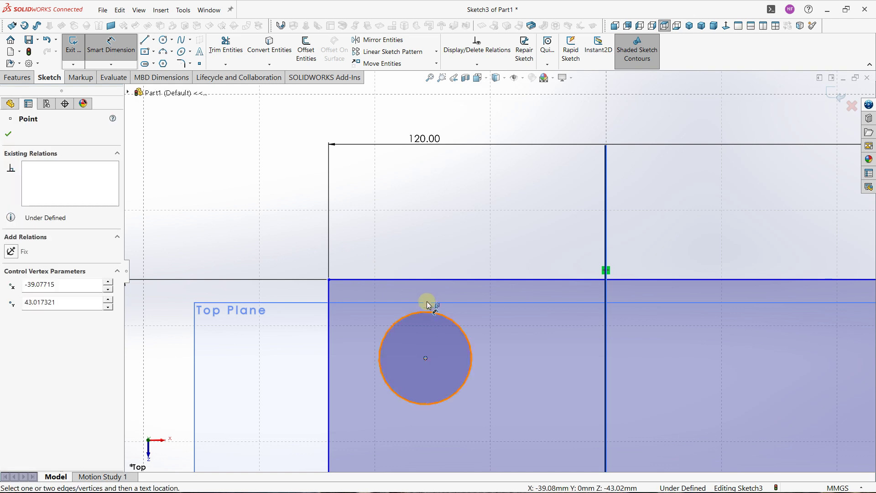
click(426, 279)
click(244, 314)
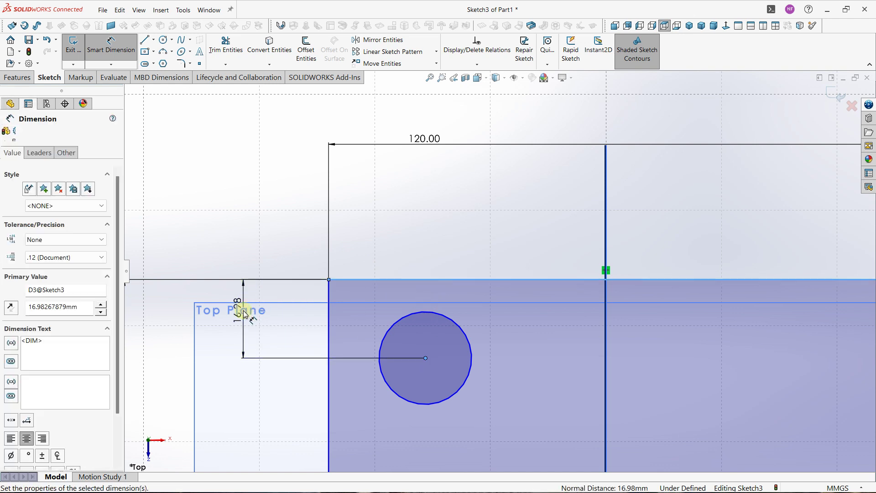
text(20)
key(Return)
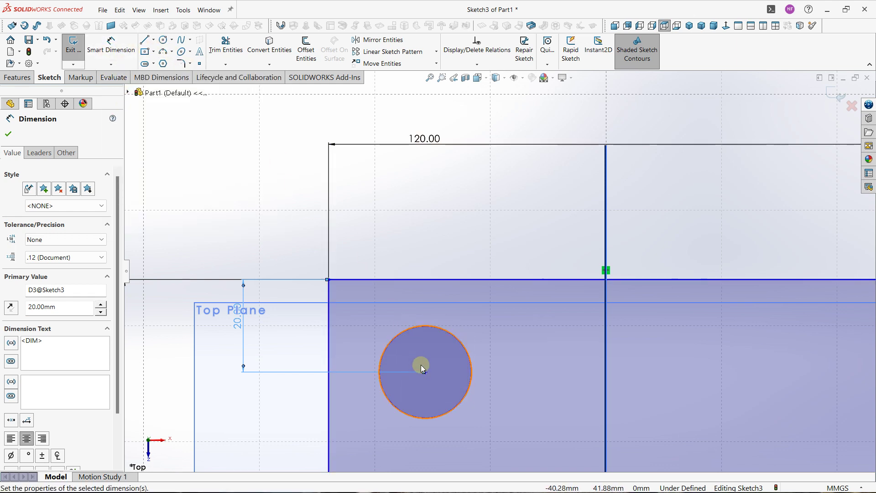
click(425, 372)
click(414, 287)
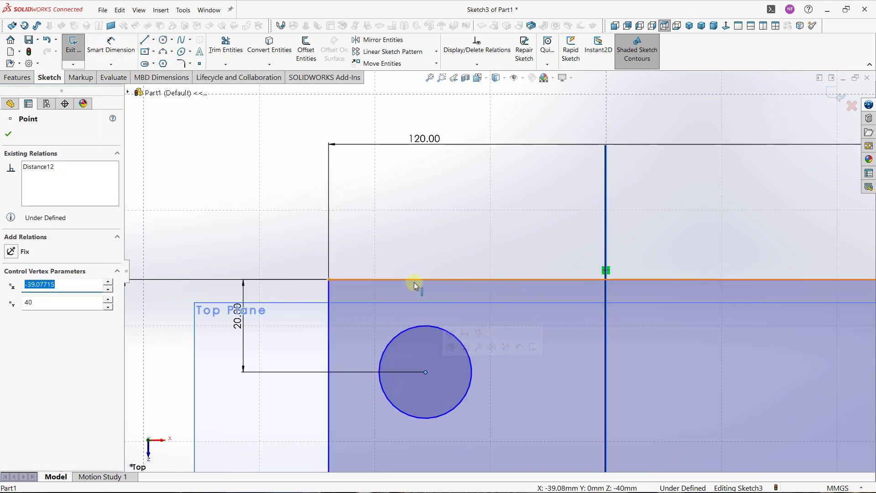
click(328, 308)
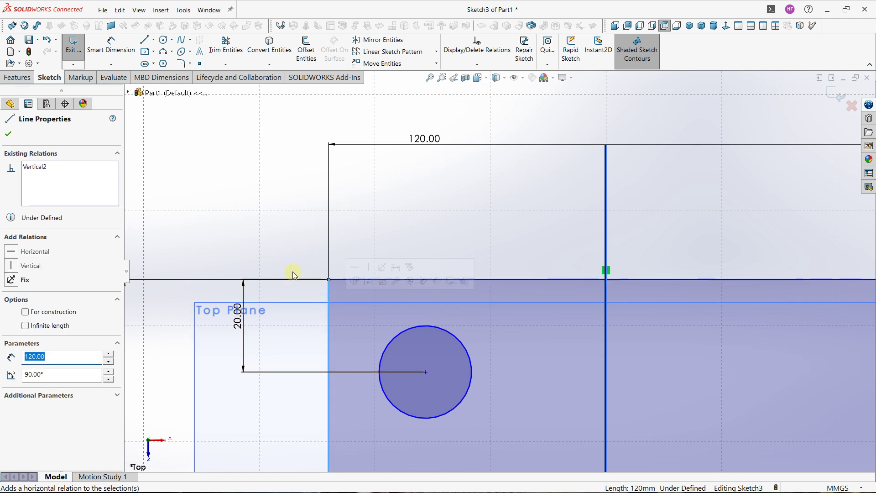
click(280, 244)
Dimension the horizontal distance from the circle's center to the rectangle's left edge as 20 mm.
click(111, 45)
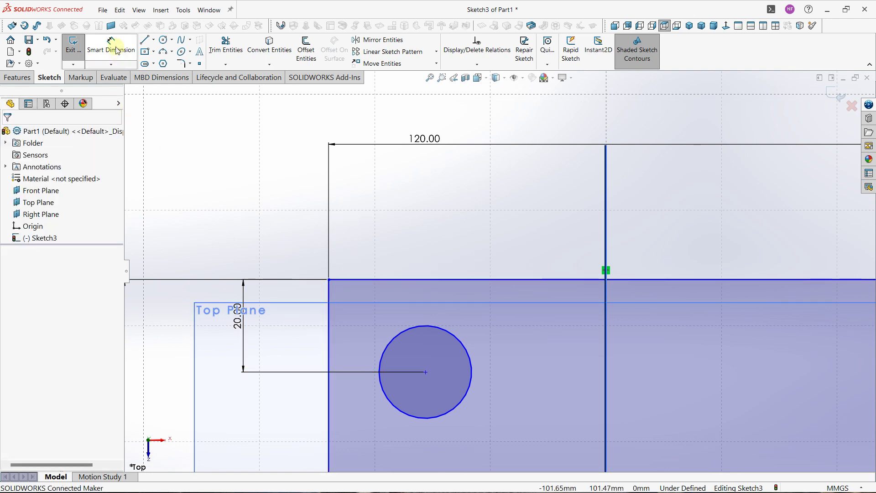
click(426, 374)
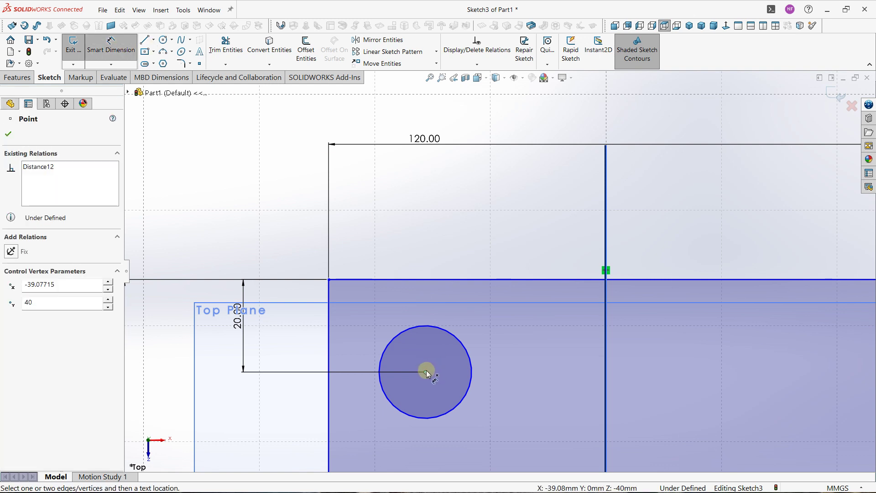
click(329, 326)
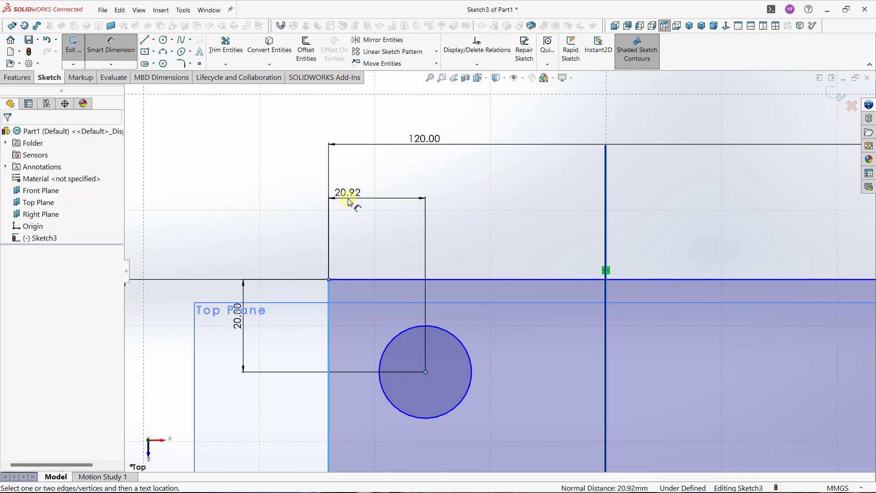
click(349, 202)
key(Caps_Lock)
key(Caps_Lock)
text(=)
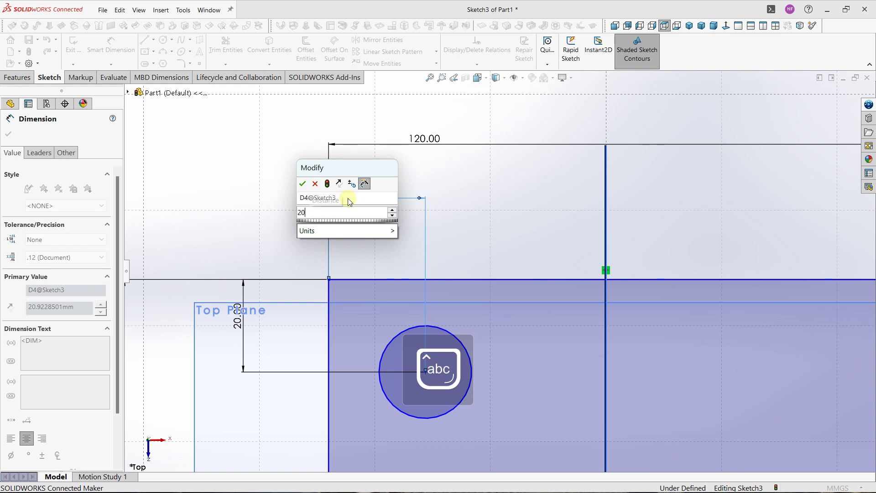
text(20)
key(Return)
scroll(426, 240, up, 4)
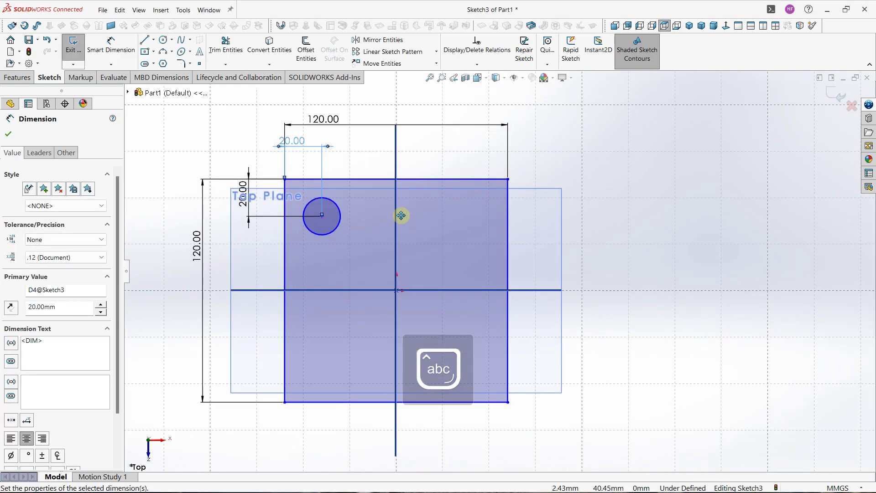
click(197, 113)
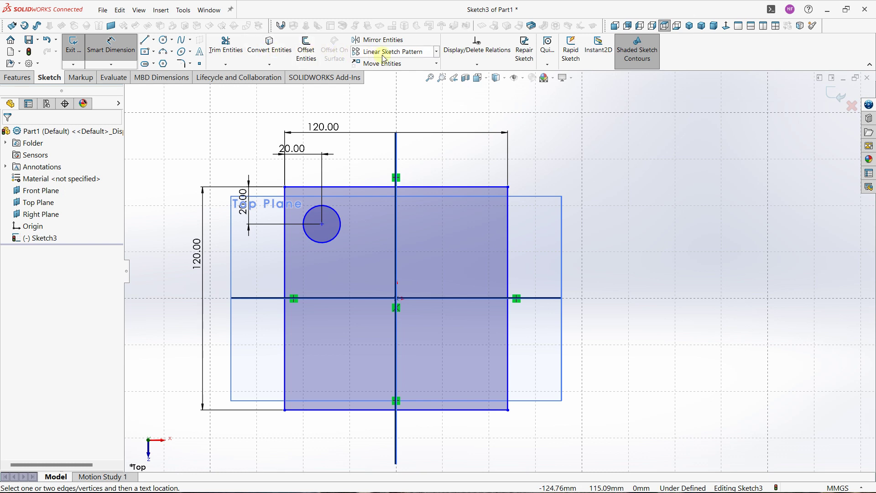
Mirror the upper-left circle about the vertical Right Plane to copy it to the rectangle's upper-right corner.
click(391, 42)
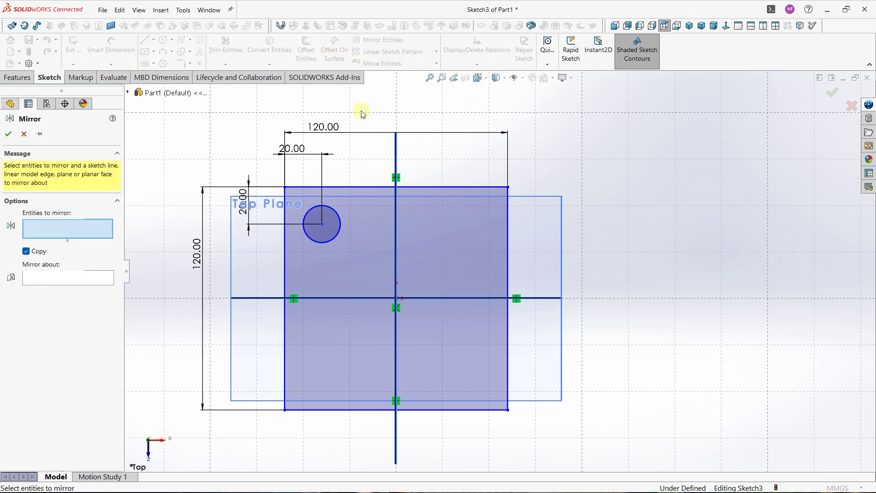
click(332, 214)
click(82, 278)
click(396, 214)
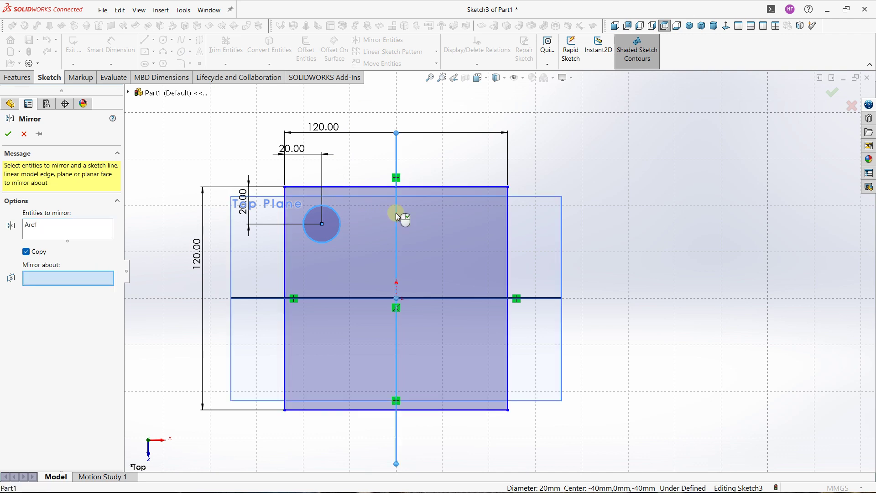
click(8, 134)
Mirror both upper circles about the Front Plane to copy them to the lower corners, and exit the sketch.
click(403, 45)
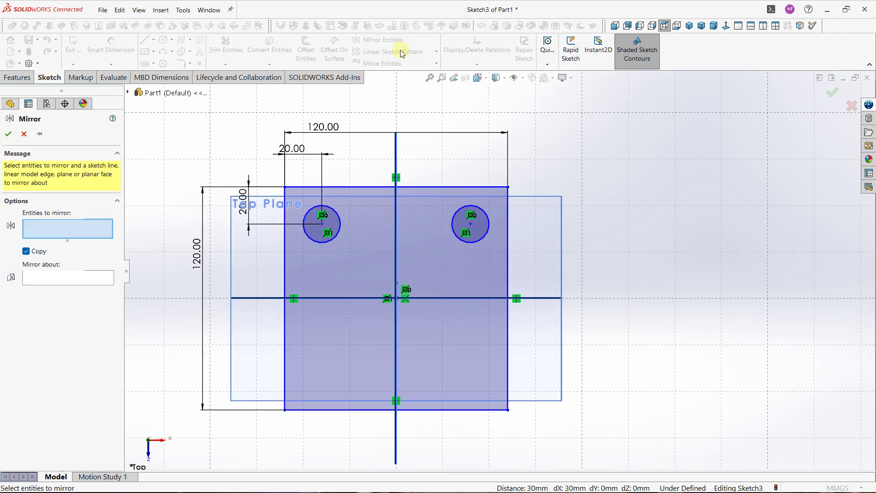
click(328, 241)
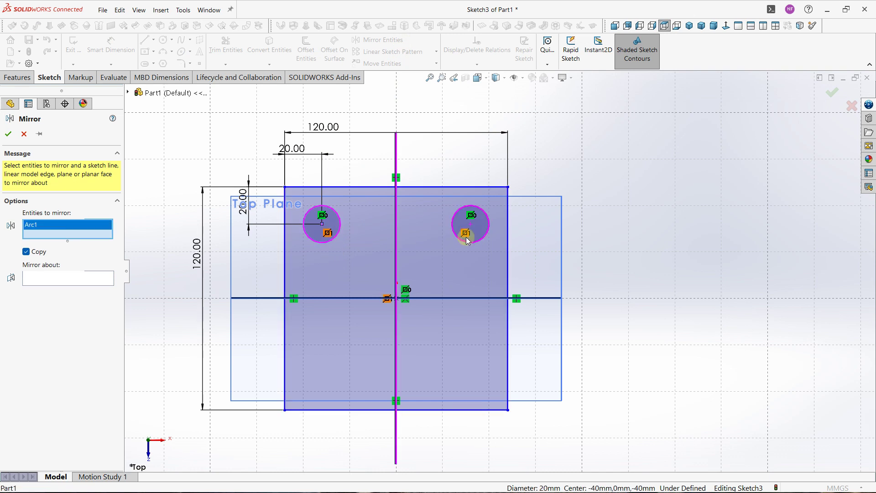
click(463, 241)
click(41, 287)
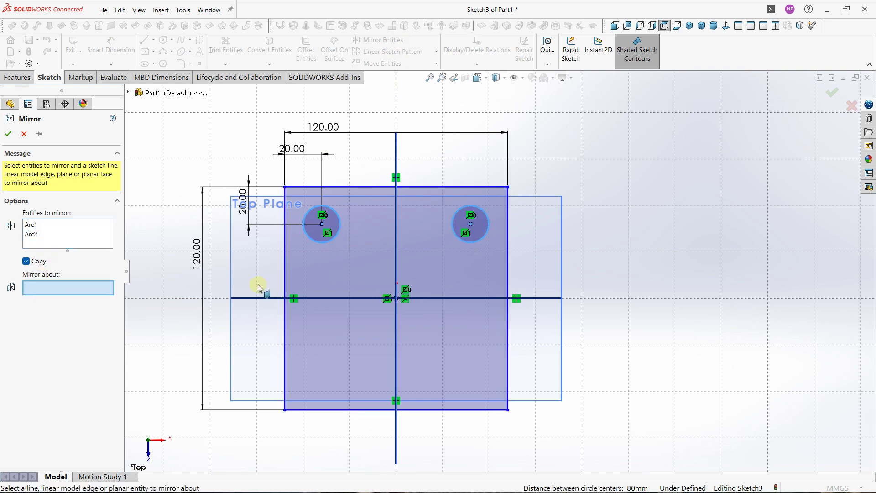
click(318, 298)
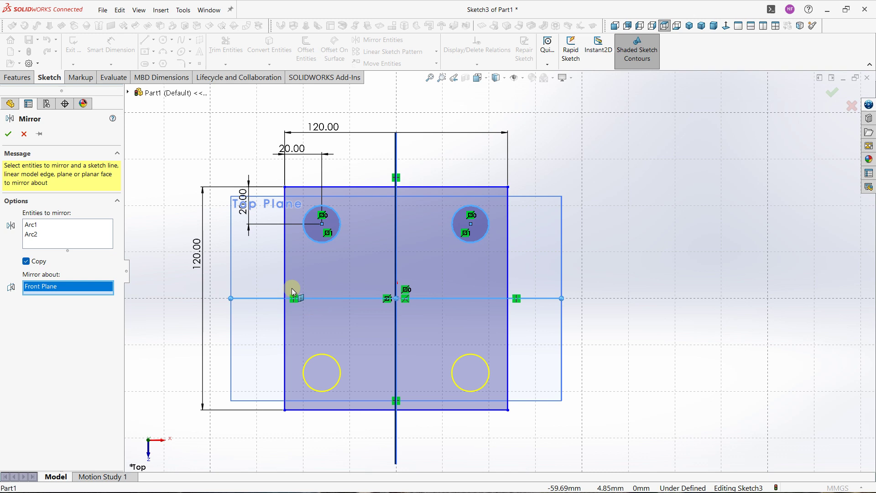
click(9, 134)
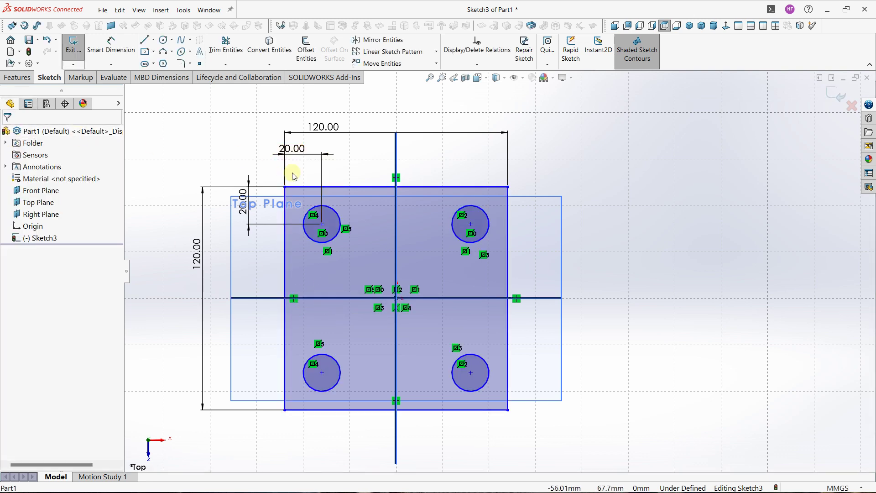
click(73, 51)
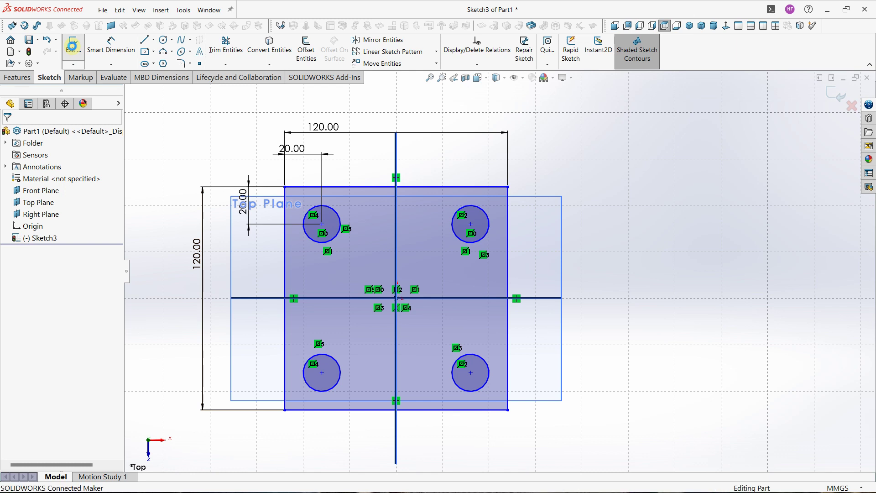
Extrude the square sketch with its four circular holes upward as a blind boss 10 mm deep.
mouse_move(223, 101)
middle_down()
mouse_move(389, 252)
mouse_move(385, 196)
middle_up()
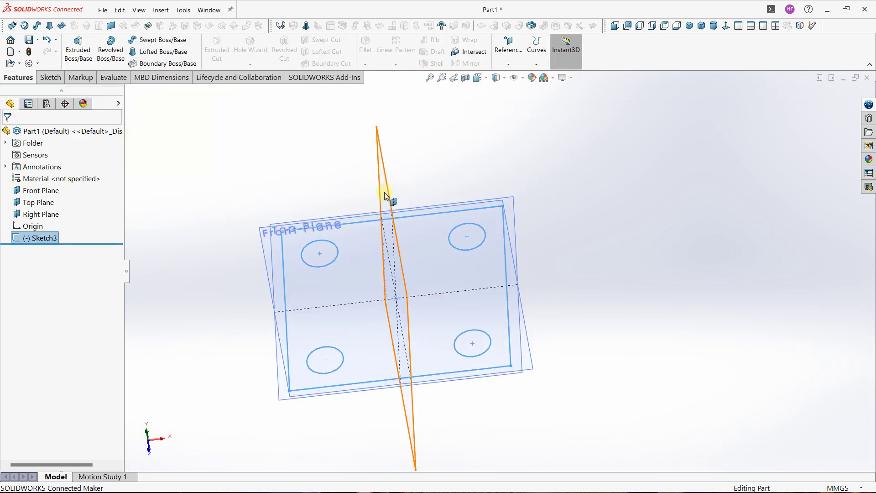
click(78, 49)
middle_drag(342, 245, 371, 250)
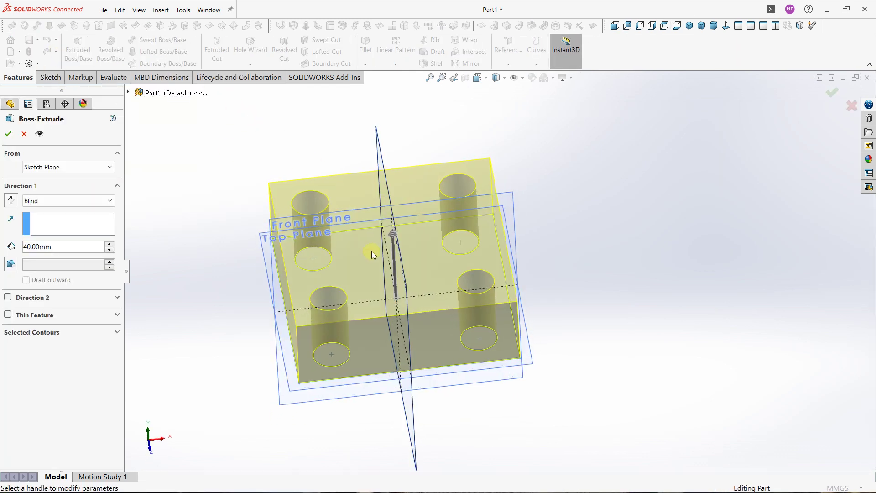
drag(394, 236, 387, 296)
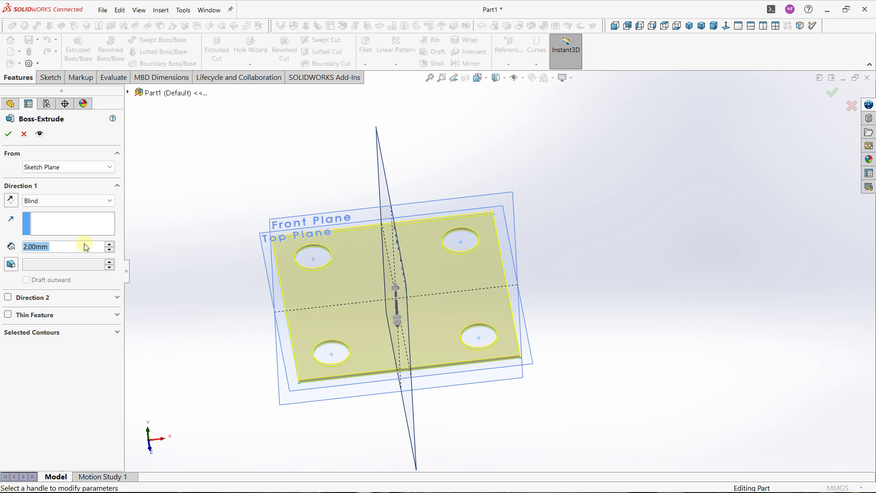
text(10)
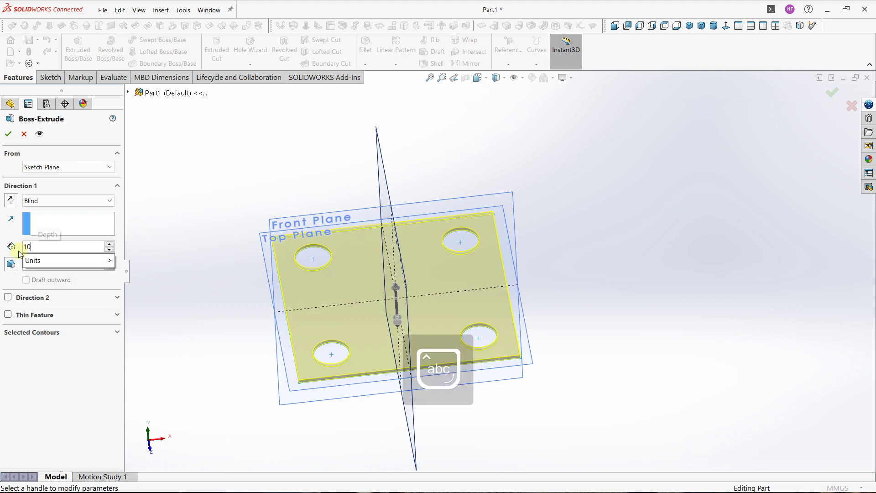
key(Return)
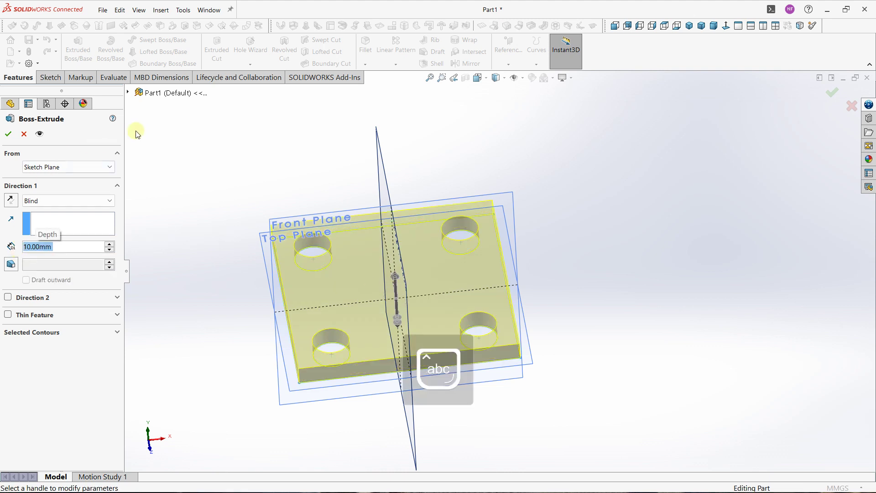
click(6, 135)
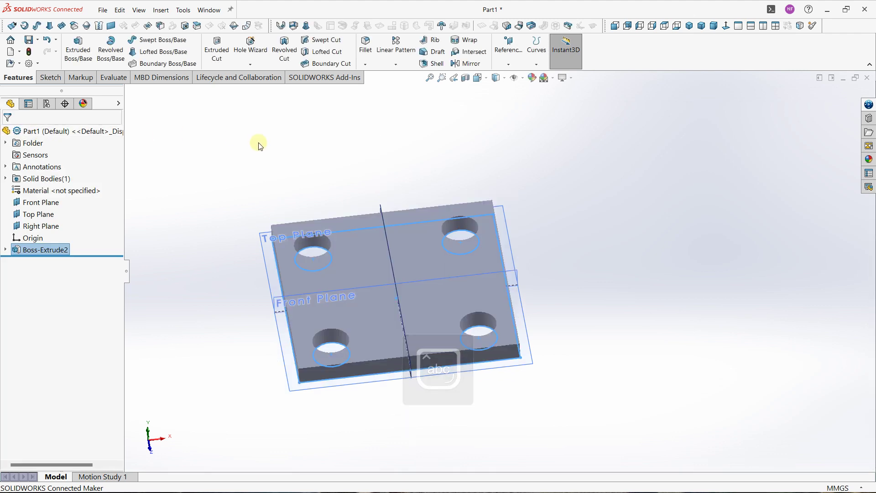
Fillet the plate's four vertical corner edges with a symmetric 10 mm radius.
click(367, 49)
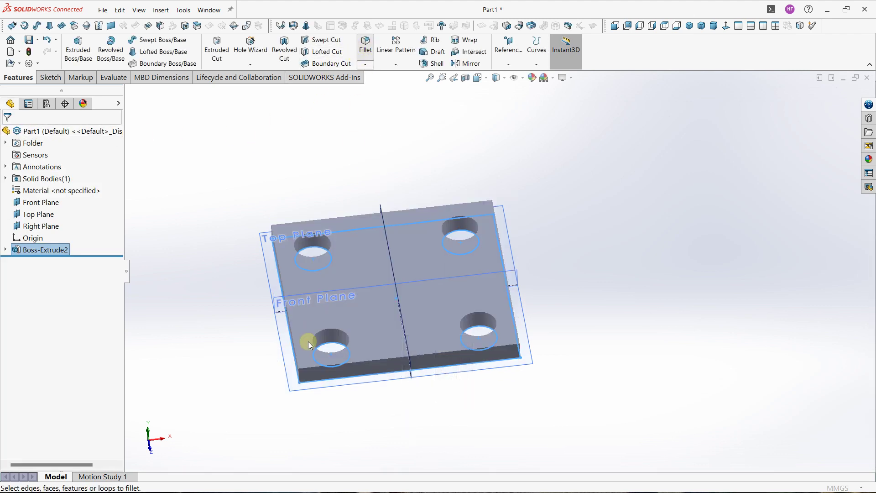
scroll(309, 333, down, 2)
click(308, 375)
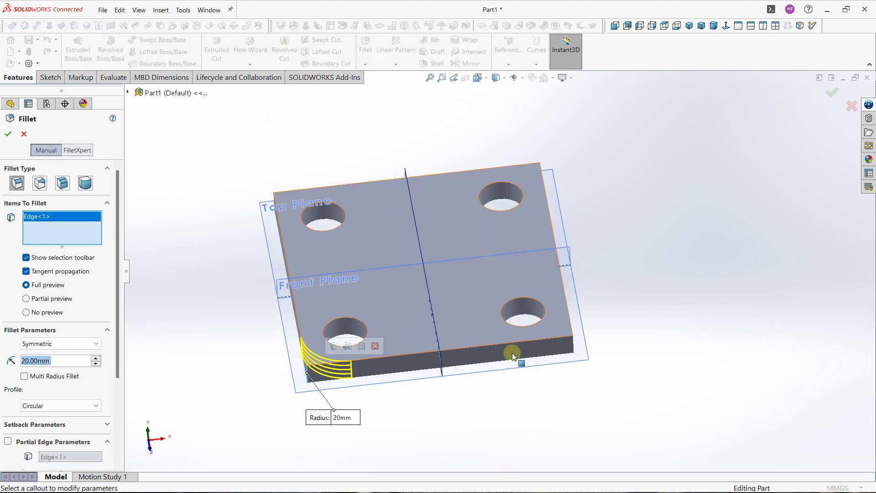
click(572, 345)
middle_drag(592, 268, 502, 347)
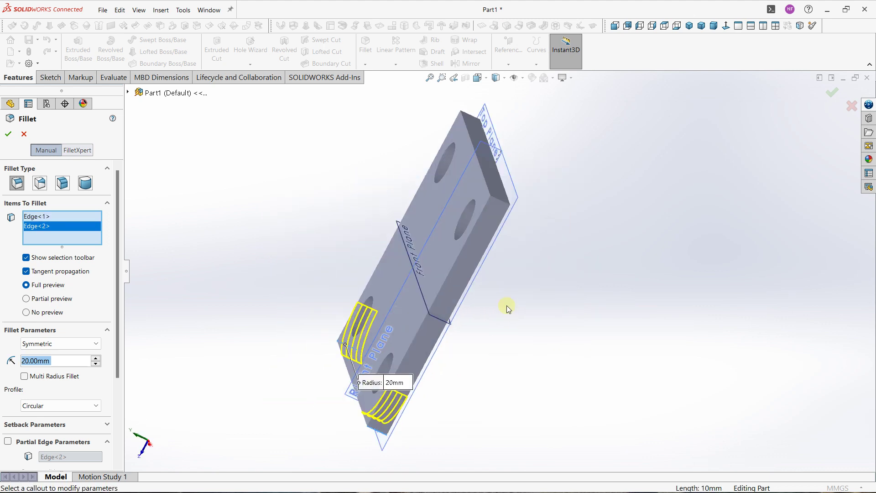
click(495, 197)
middle_drag(411, 182, 462, 158)
click(458, 128)
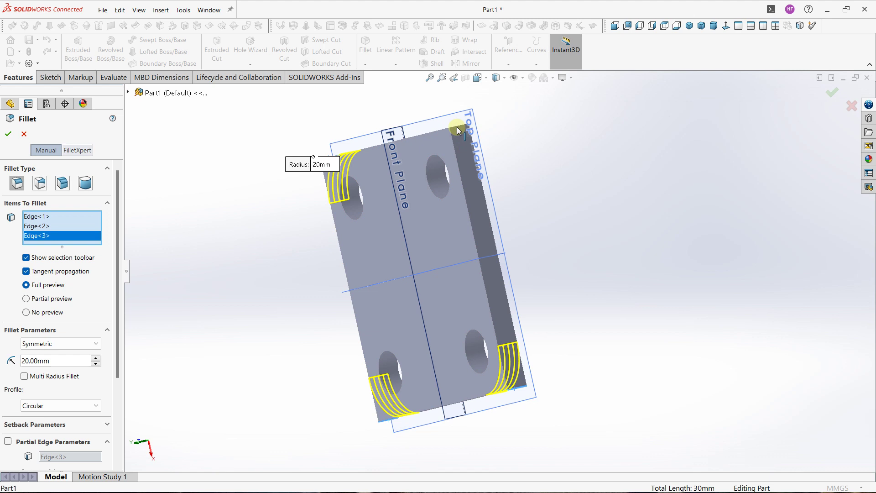
middle_drag(346, 300, 438, 299)
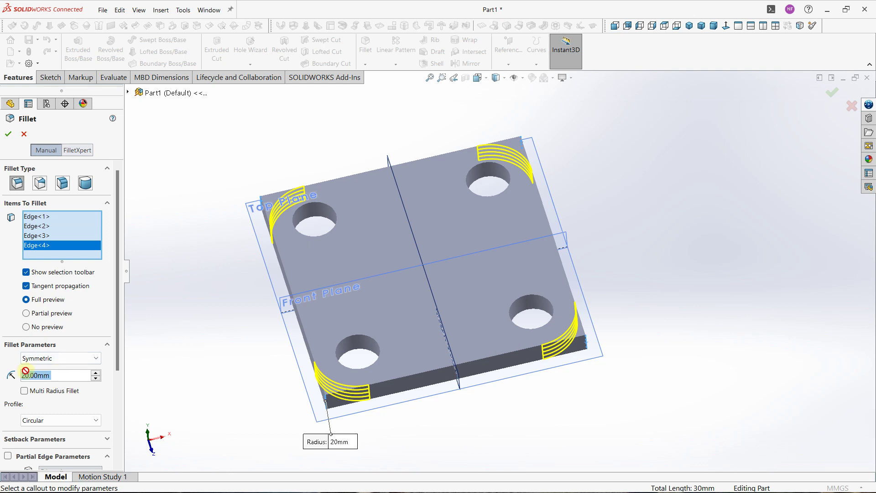
text(10)
key(Return)
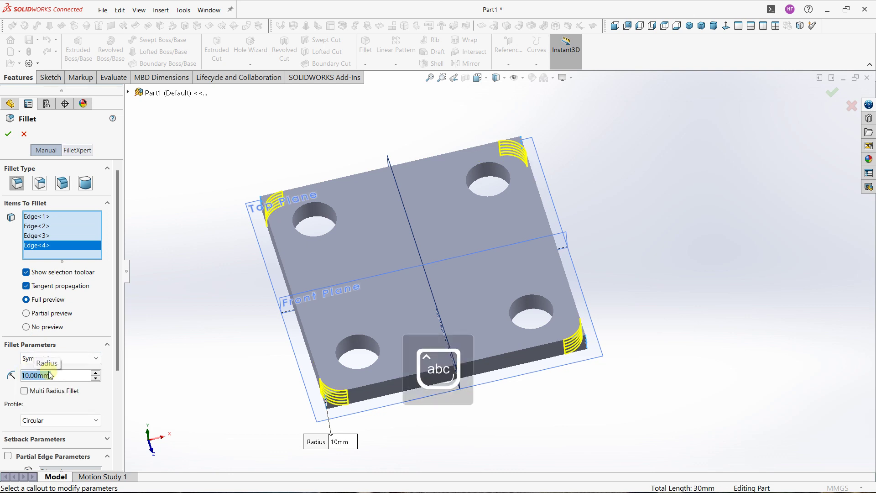
click(8, 134)
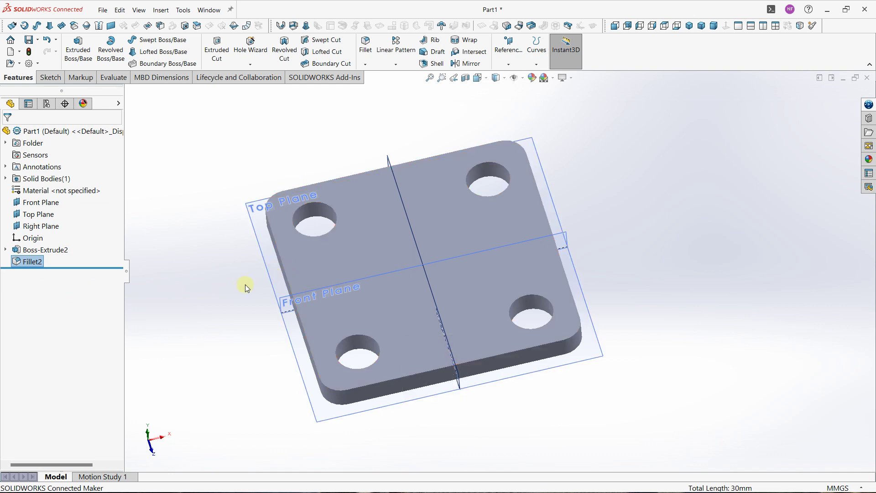
Start a new sketch on the Front Plane.
scroll(242, 284, down, 1)
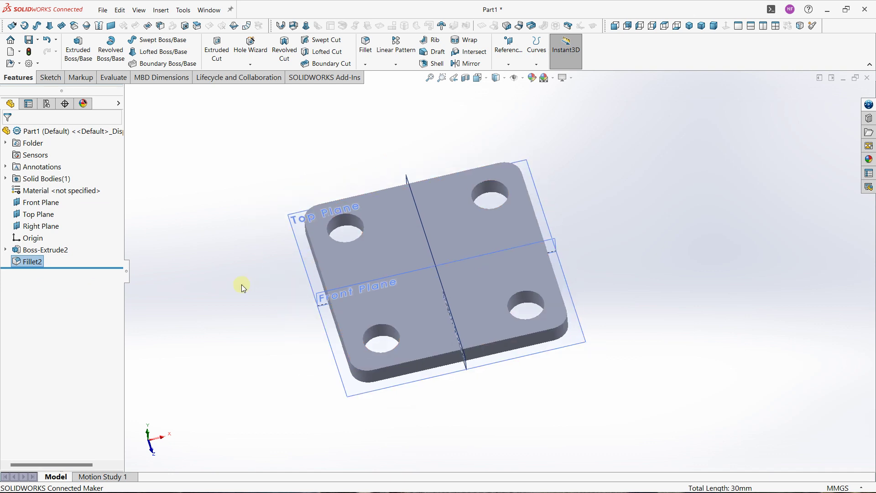
click(322, 299)
click(360, 265)
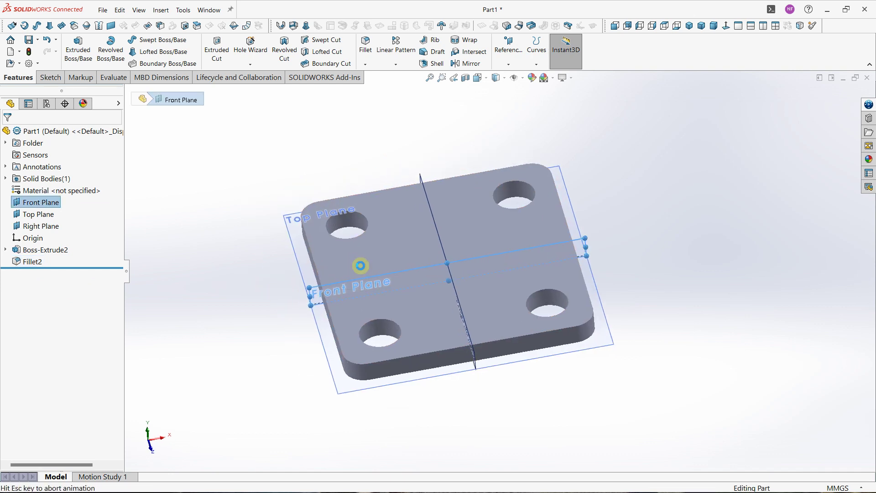
ctrl+middle_drag(431, 212, 345, 257)
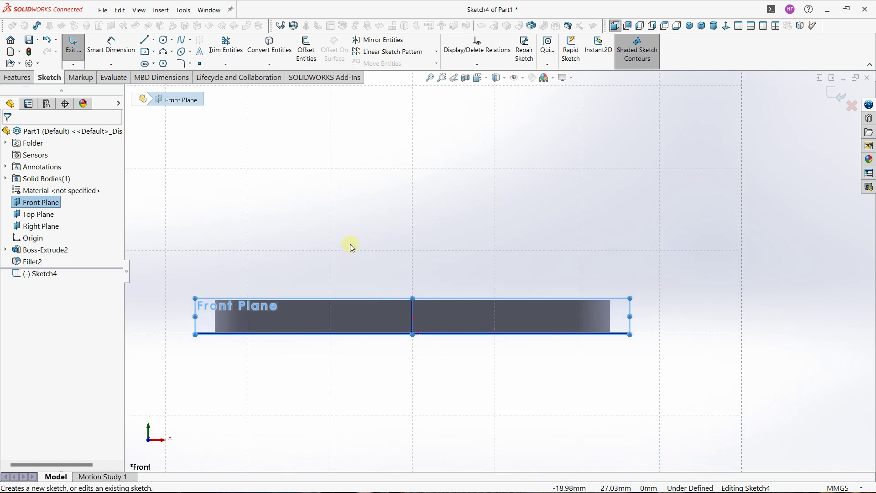
Sketch connected lines from the midpoint of the plate's upper edge: about 39 mm outward along the edge, vertically up, and horizontally back inward.
click(154, 40)
click(161, 51)
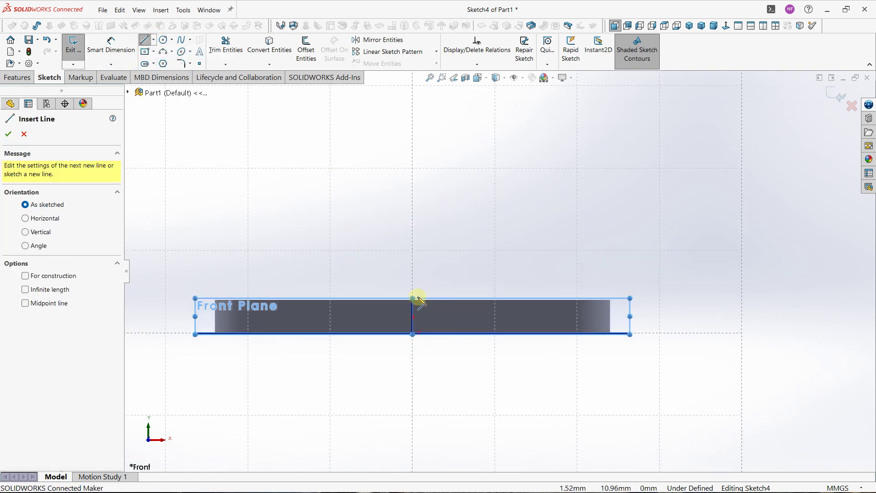
scroll(419, 301, down, 3)
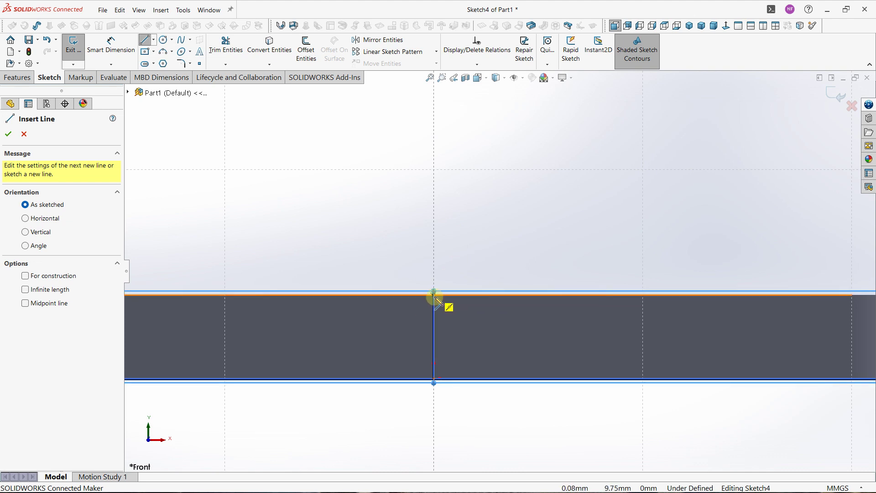
scroll(436, 299, up, 3)
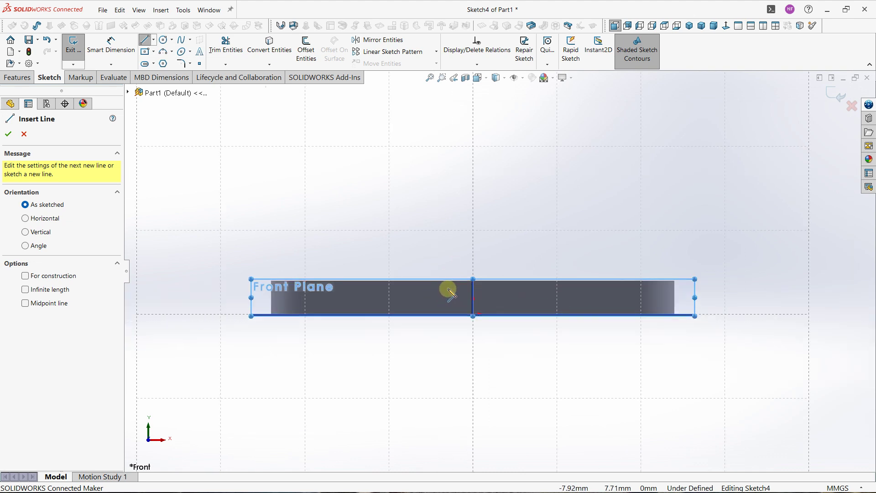
click(472, 280)
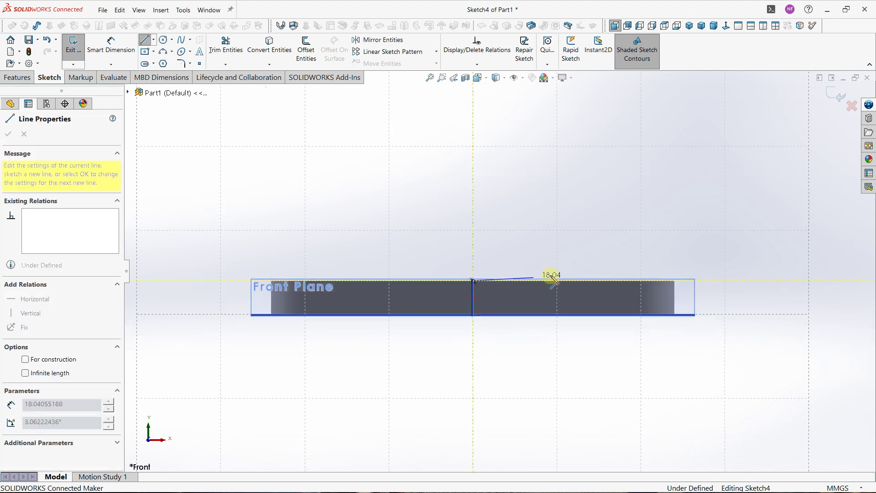
click(605, 280)
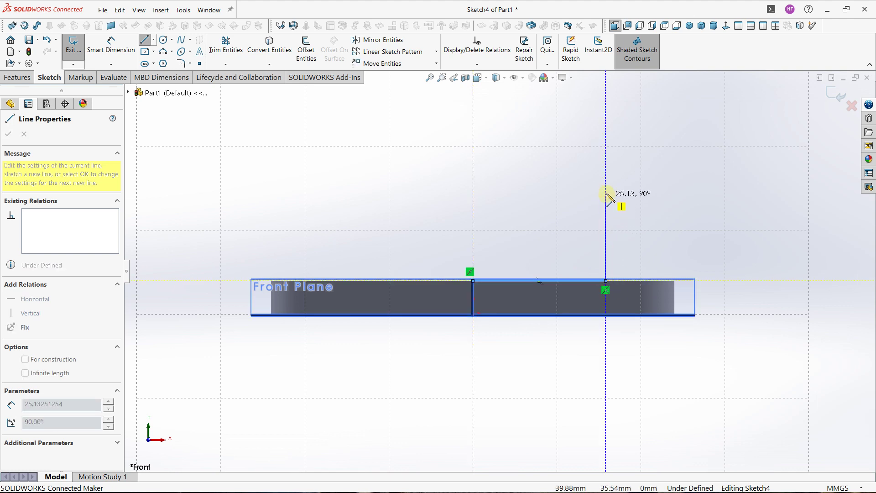
click(606, 180)
click(559, 180)
Continue the line chain with two narrower steps up to the central axis, and close it with a vertical line about 101 mm long.
ctrl+middle_drag(553, 186, 510, 368)
click(516, 213)
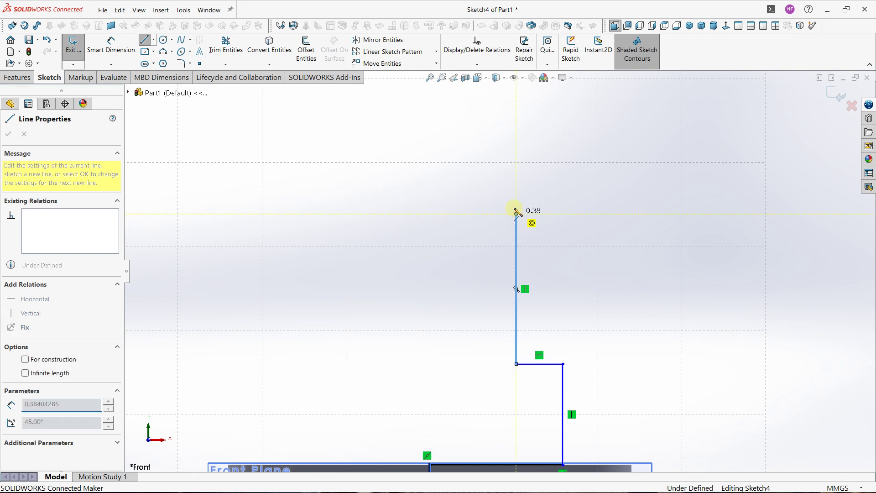
click(466, 214)
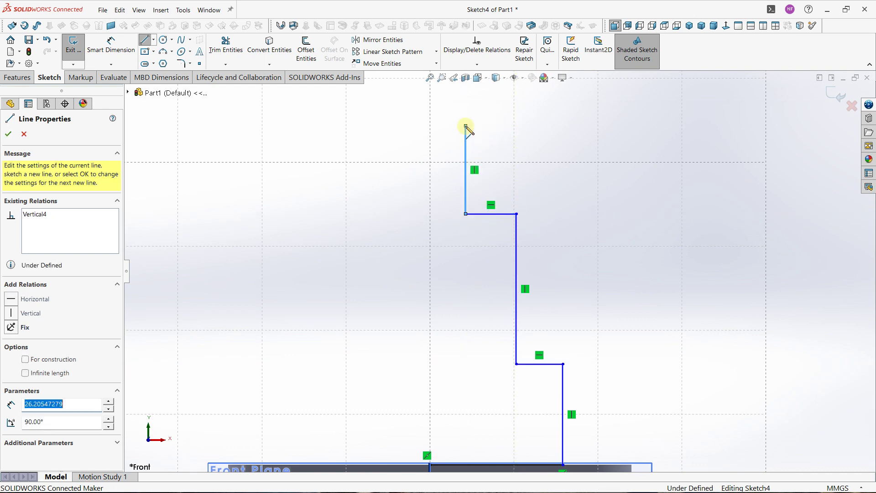
click(430, 126)
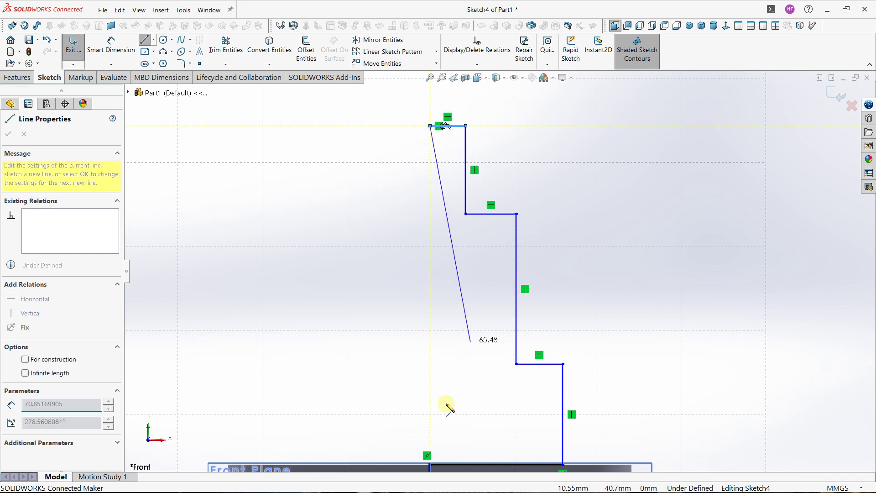
click(430, 464)
scroll(435, 288, up, 4)
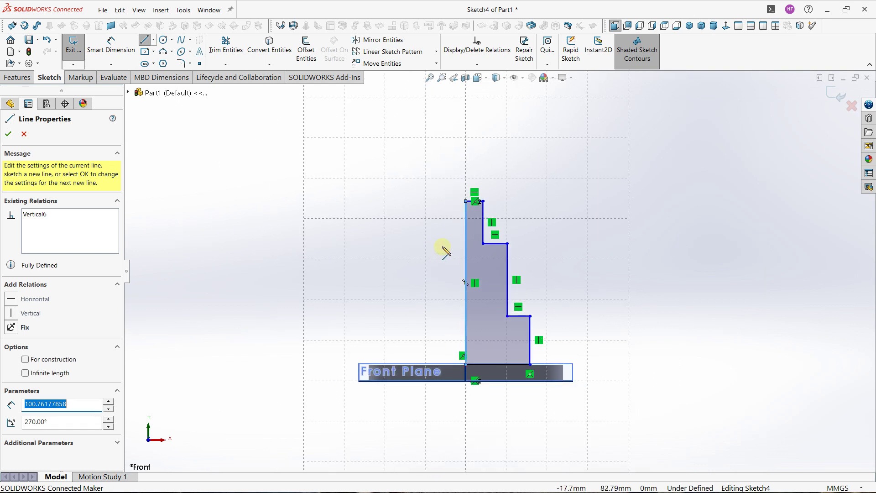
ctrl+middle_drag(446, 249, 415, 242)
key(Escape)
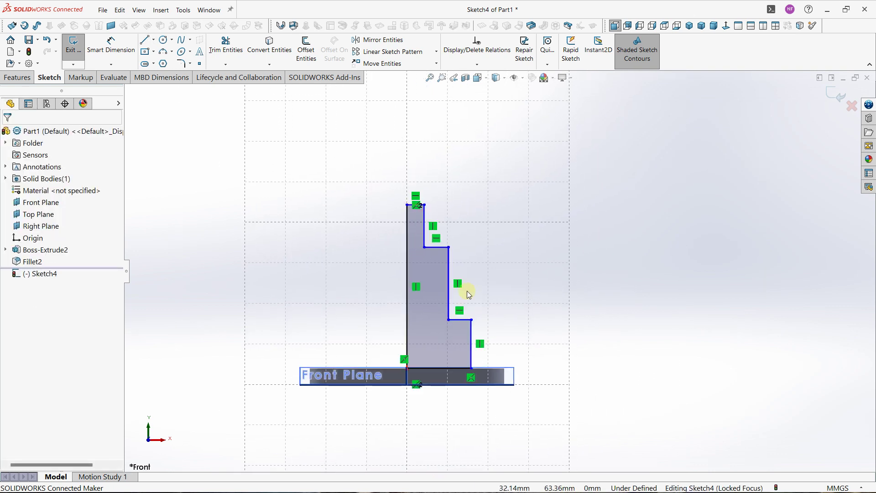
Dimension the bottom line of the stepped profile at 30 mm.
scroll(475, 301, down, 2)
ctrl+middle_drag(456, 299, 434, 280)
click(111, 46)
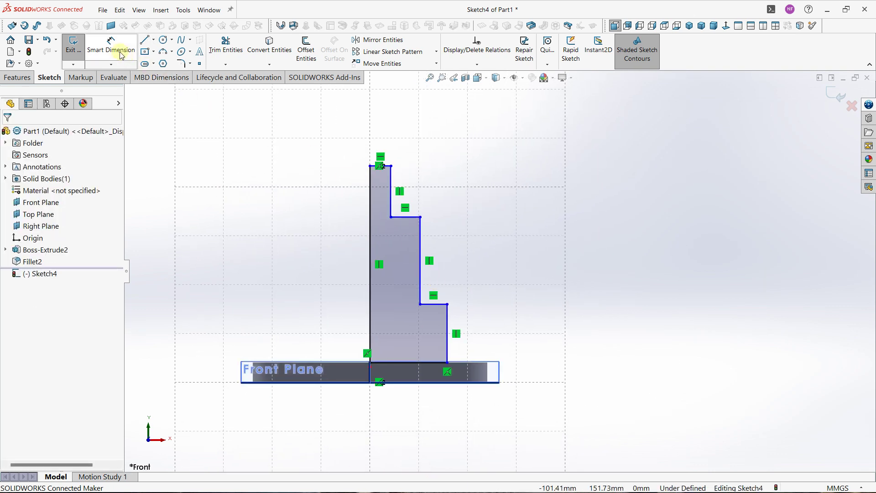
click(417, 360)
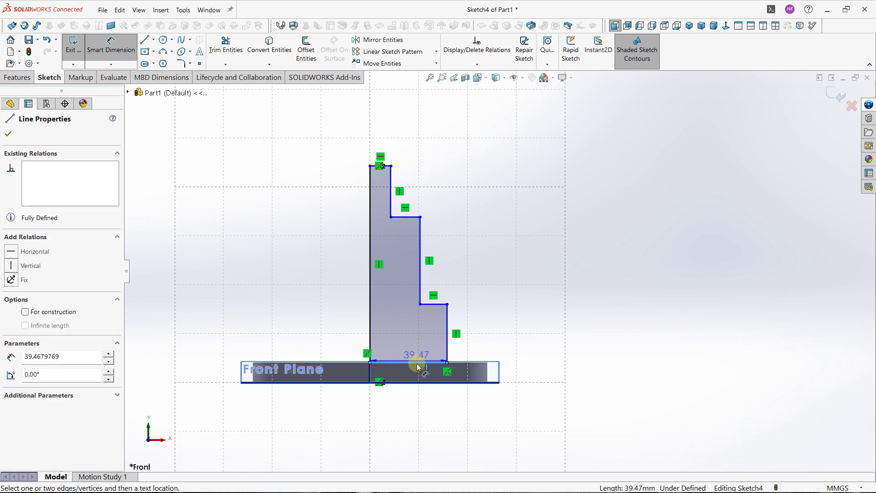
click(421, 404)
mouse_move(487, 379)
middle_down()
mouse_move(485, 360)
mouse_move(486, 388)
middle_up()
double_click(426, 429)
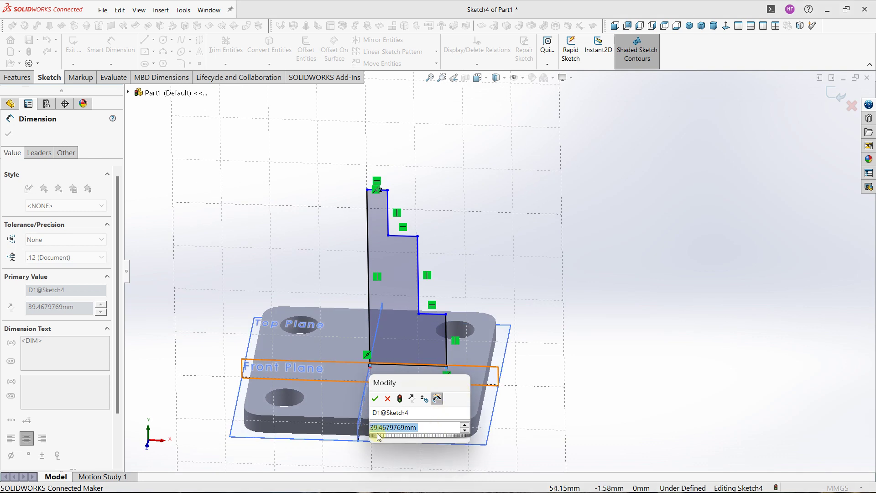
text(30)
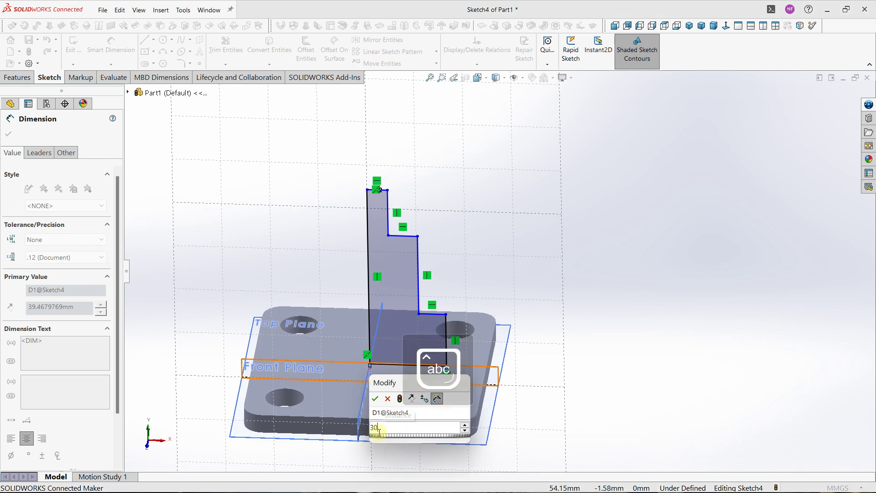
key(Return)
Set the profile's bottom width dimension to 24 mm.
mouse_move(455, 277)
middle_down()
mouse_move(464, 232)
mouse_move(456, 295)
mouse_move(441, 289)
mouse_move(417, 336)
mouse_move(404, 391)
mouse_move(430, 356)
mouse_move(399, 360)
mouse_move(429, 324)
mouse_move(414, 321)
mouse_move(424, 292)
middle_up()
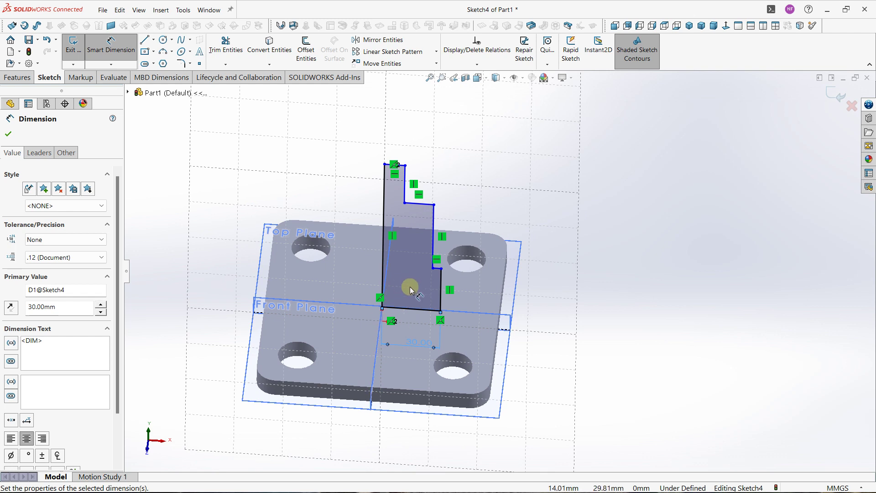
middle_drag(431, 328, 421, 348)
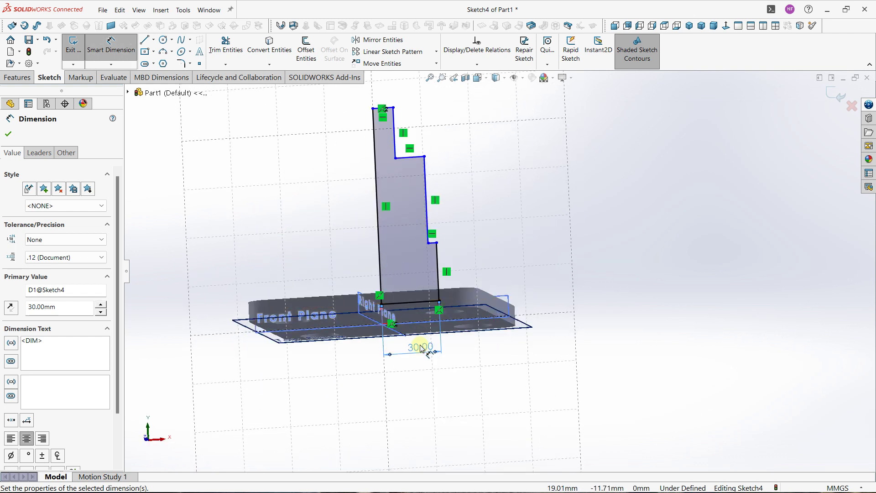
click(420, 347)
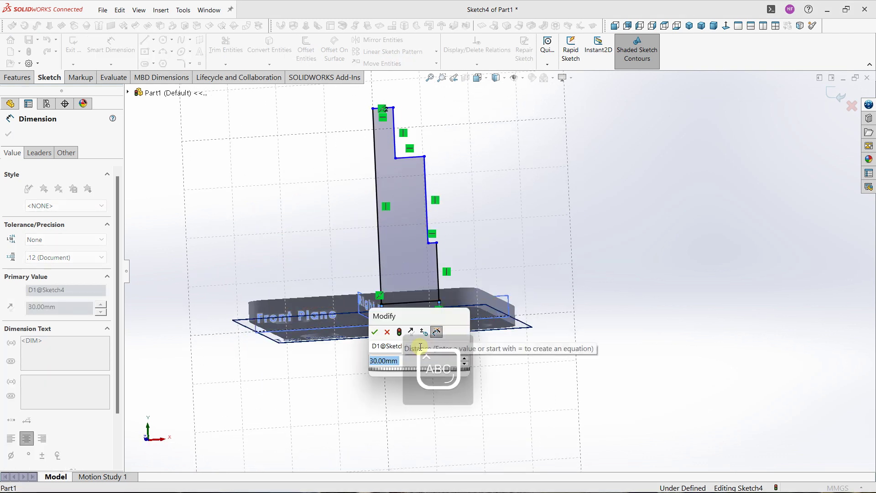
text(24)
key(Return)
middle_drag(475, 201, 487, 297)
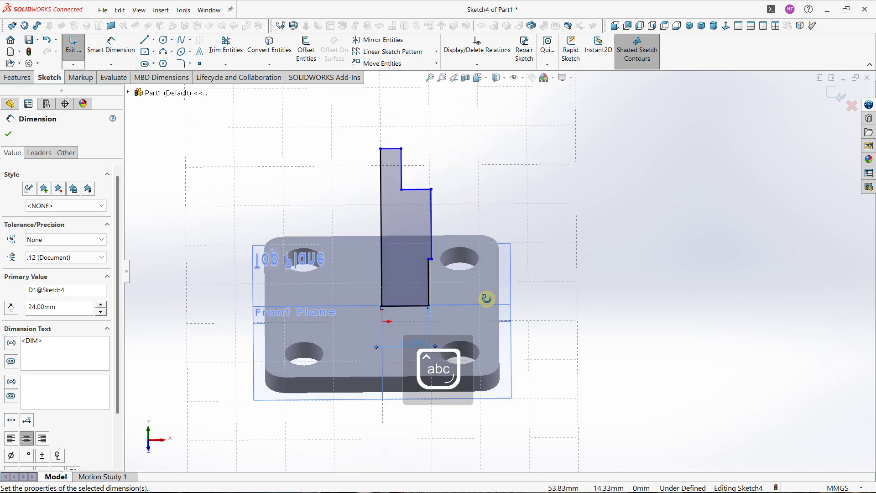
scroll(442, 259, up, 5)
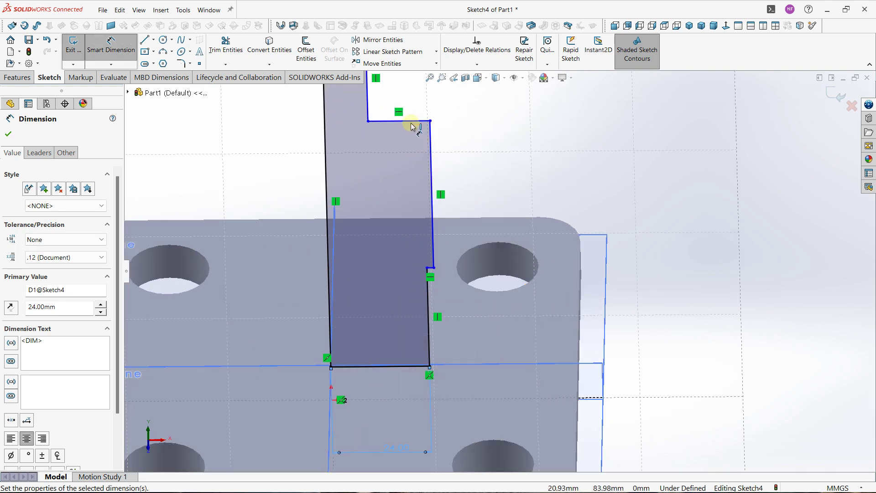
ctrl+middle_drag(428, 147, 473, 254)
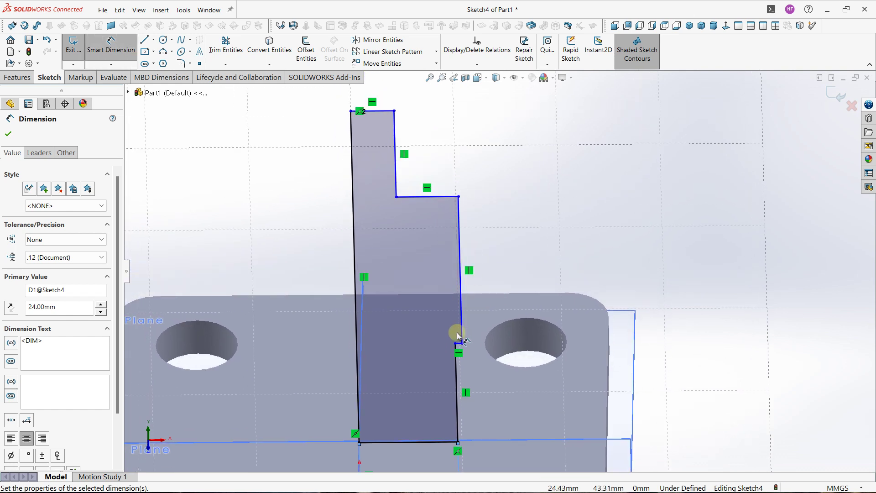
scroll(457, 335, up, 3)
click(476, 333)
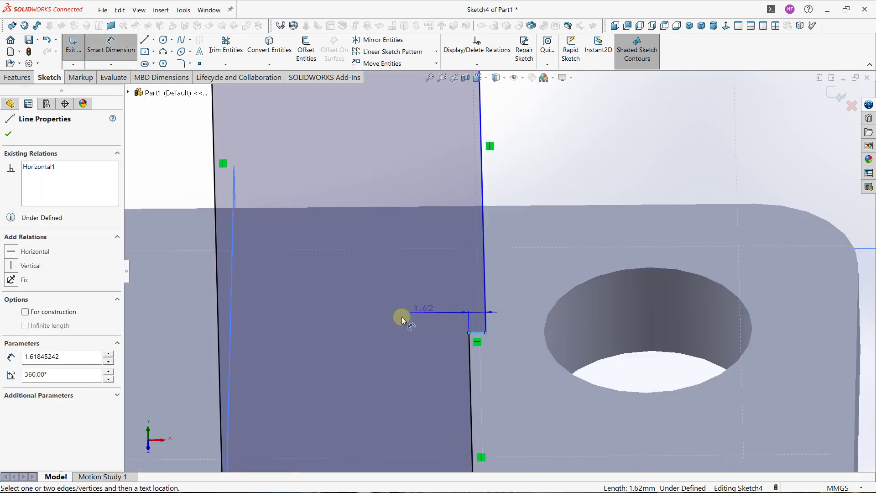
scroll(441, 304, down, 2)
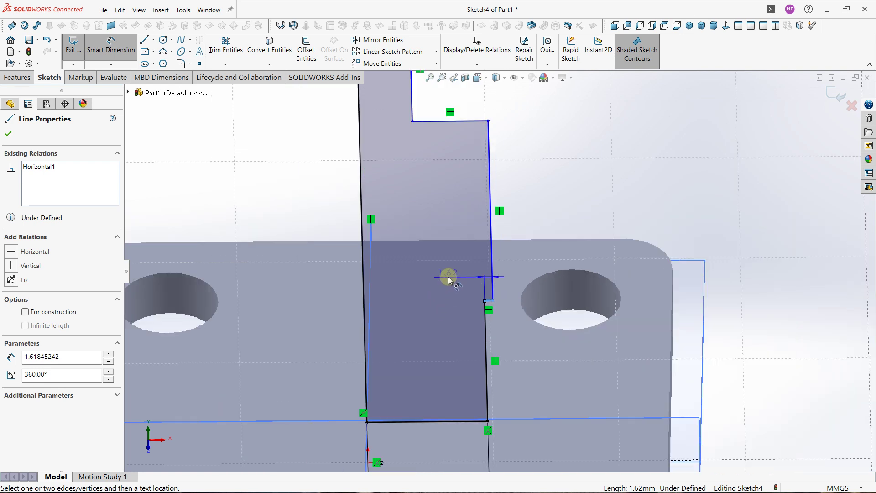
key(Escape)
click(488, 121)
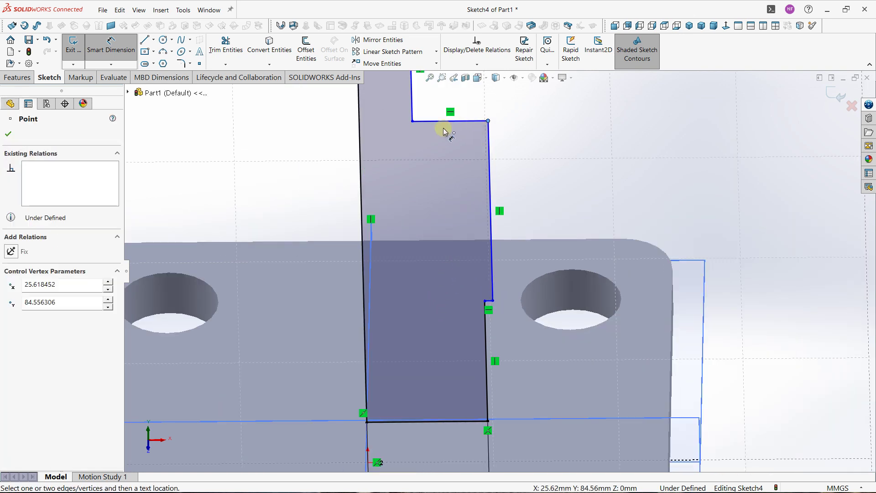
scroll(520, 233, down, 3)
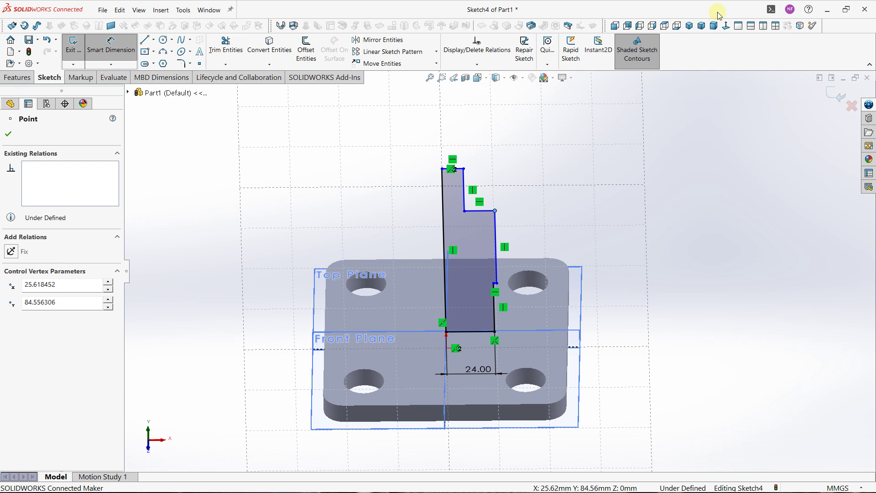
click(726, 26)
click(566, 286)
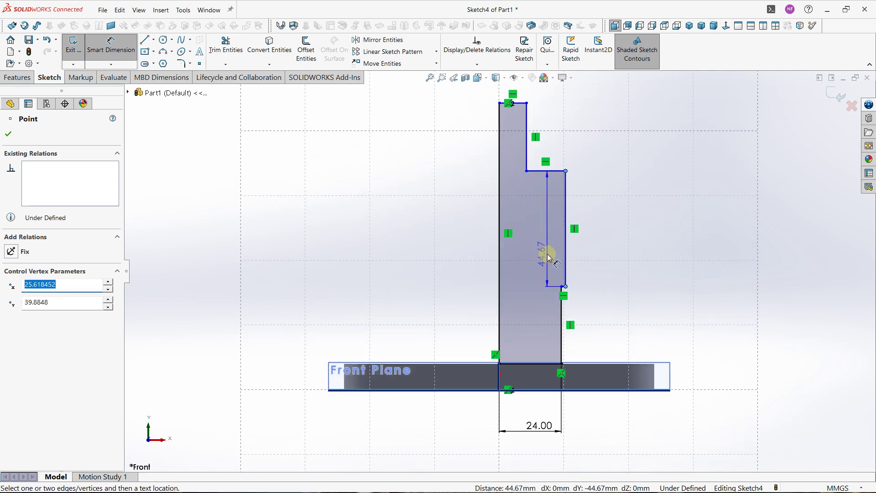
key(Escape)
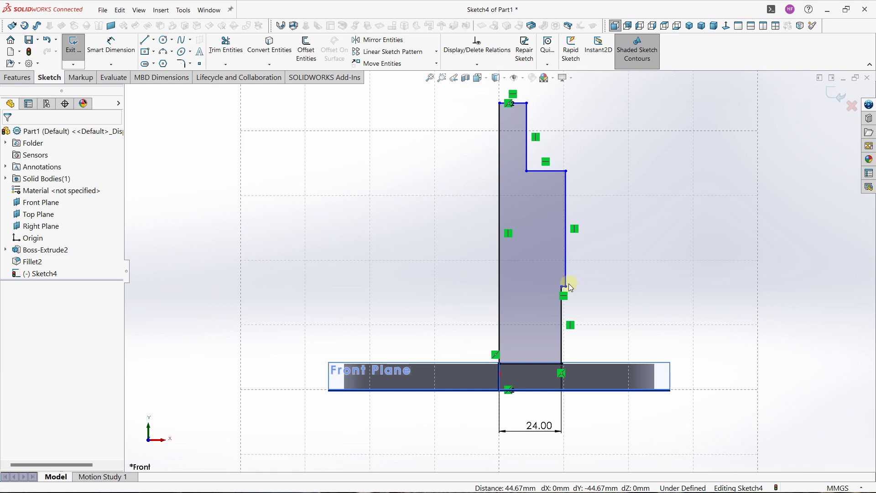
Move the lower outer corner of the profile's middle section inward to about 15 mm from the central axis.
drag(566, 286, 538, 285)
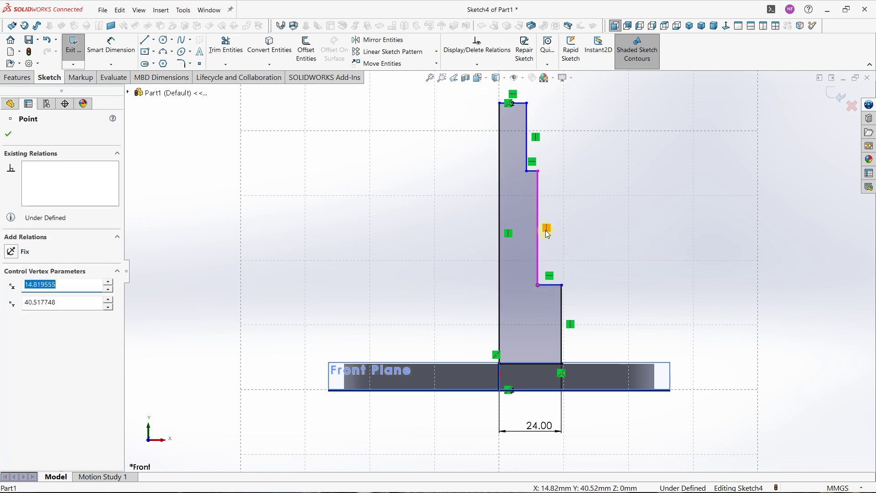
ctrl+middle_drag(546, 230, 471, 248)
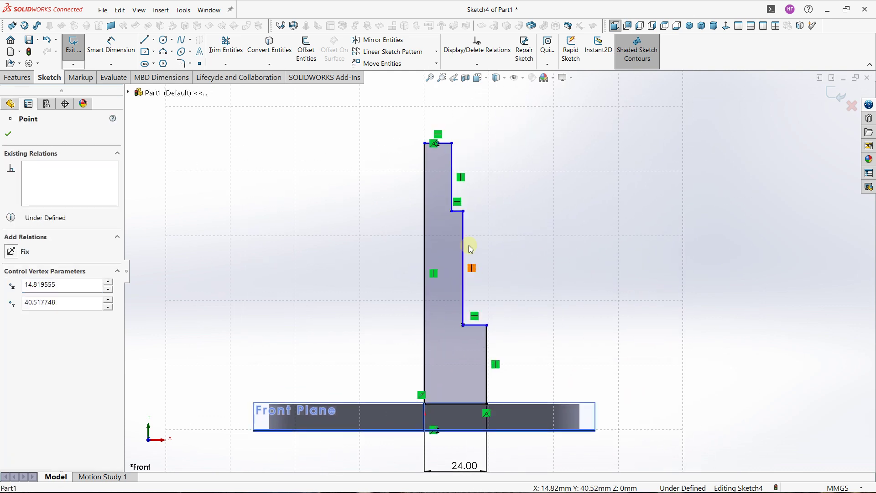
click(306, 190)
Dimension the lower horizontal ledge of the stepped profile at 8 mm.
click(111, 46)
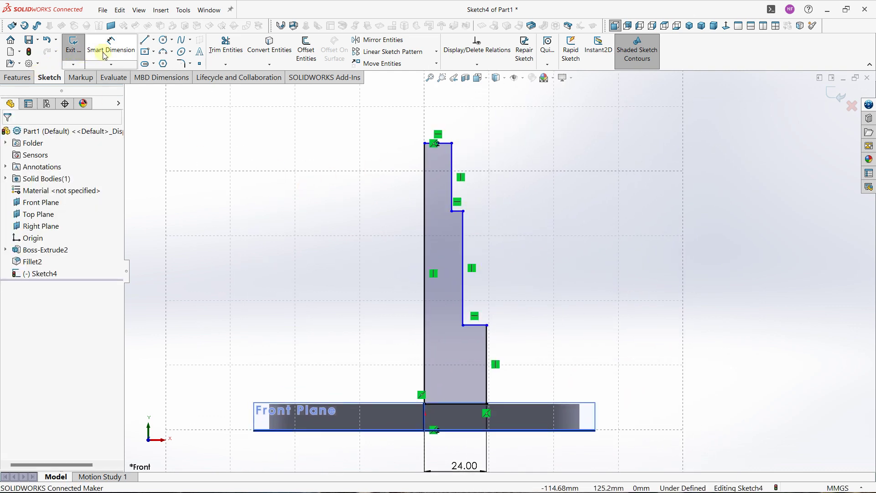
click(478, 327)
click(485, 290)
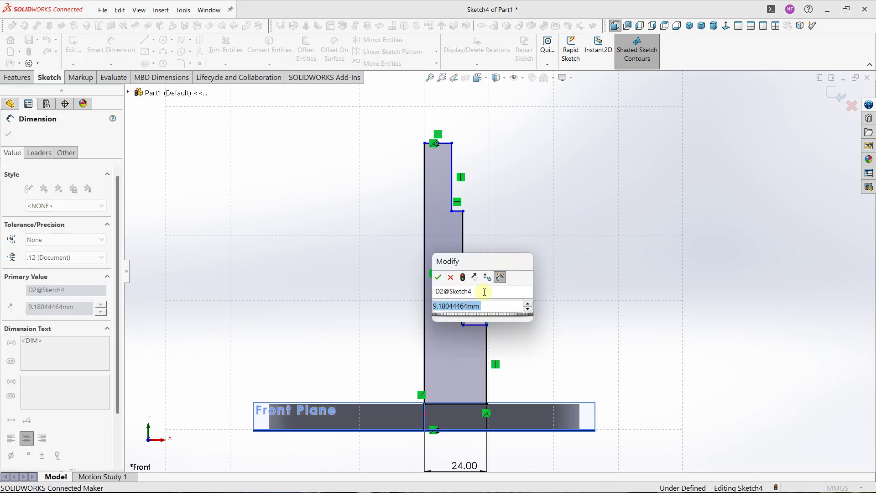
text(8)
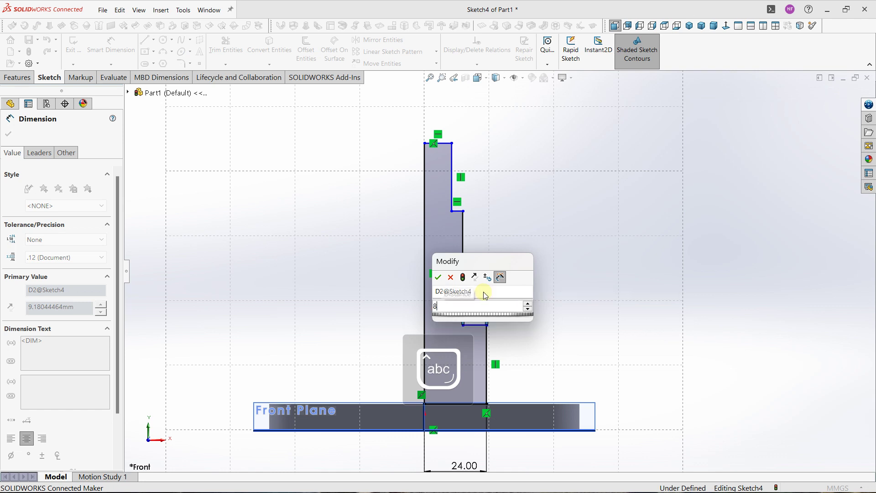
key(Return)
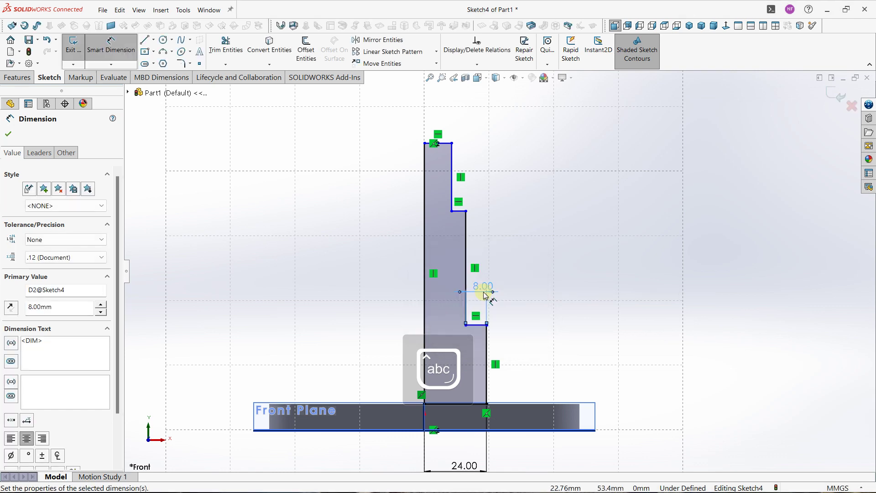
Dimension the upper horizontal ledge of the stepped profile at 8 mm.
click(460, 212)
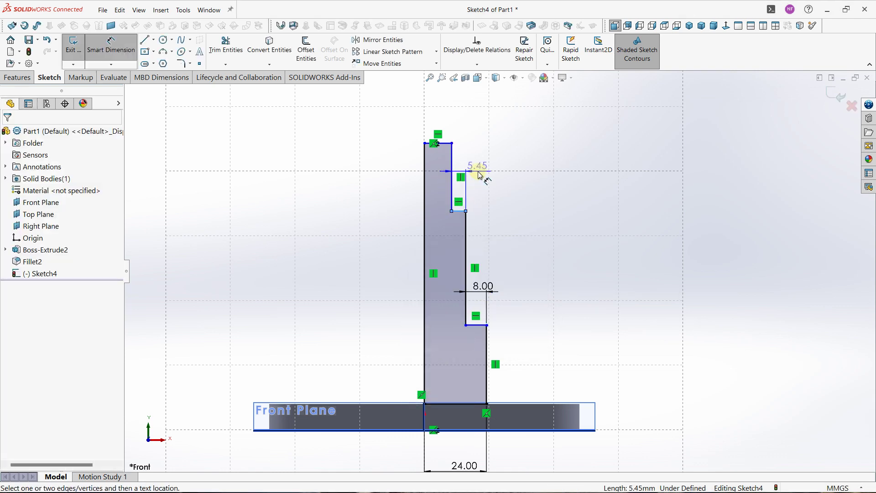
click(478, 175)
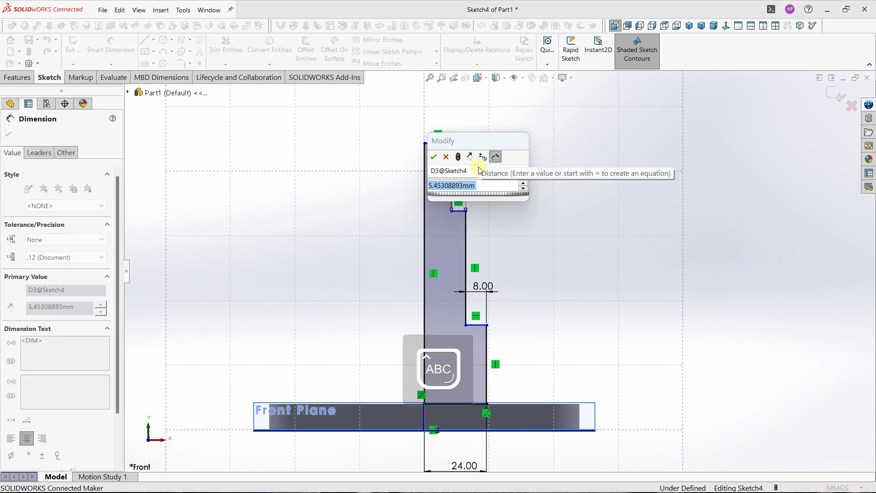
text(8)
key(Return)
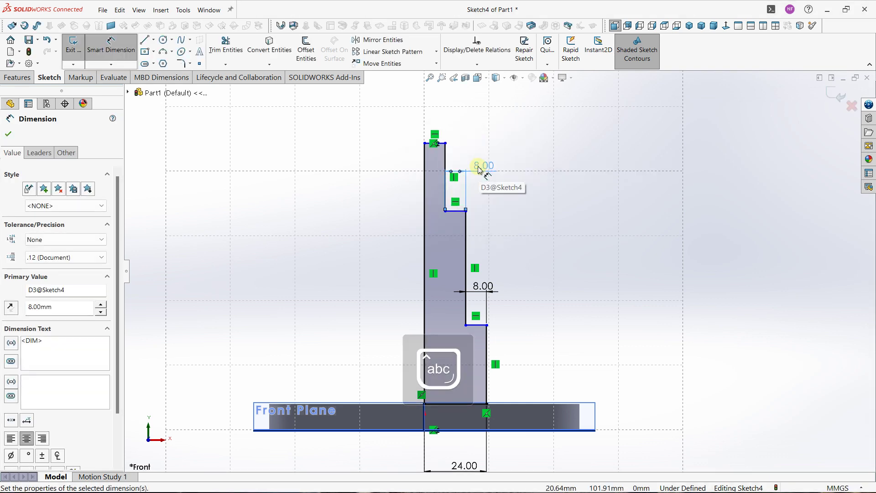
Dimension the height of the stepped profile's lowest outer vertical edge at 40 mm.
click(487, 338)
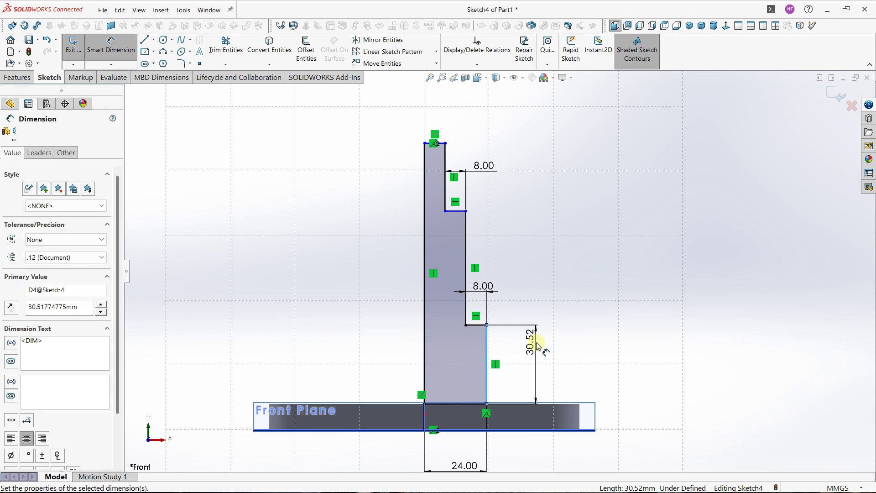
click(536, 347)
key(Caps_Lock)
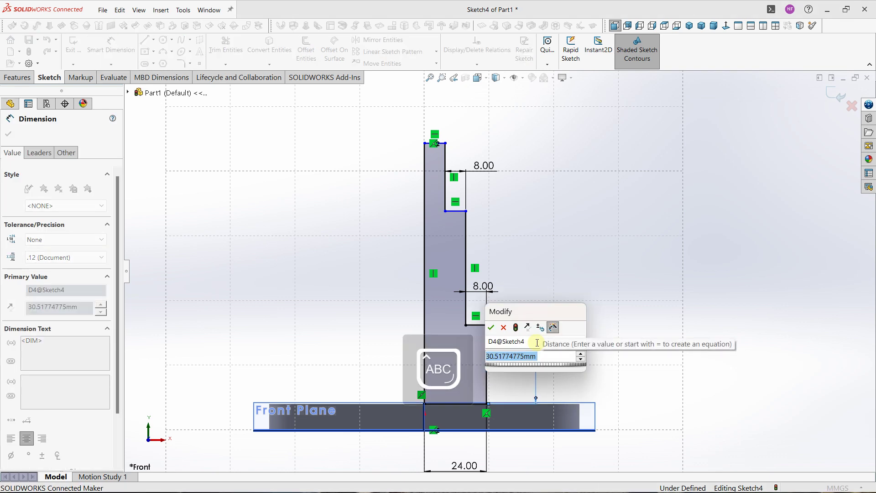
text(40)
key(Caps_Lock)
key(Return)
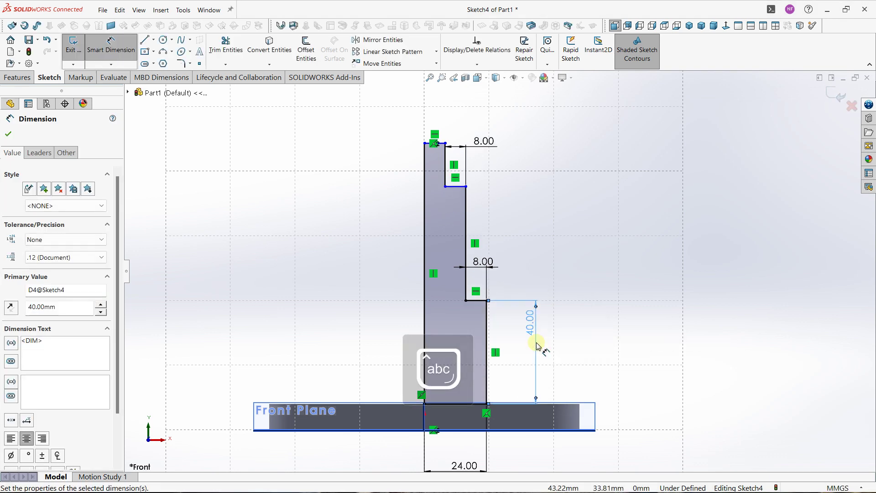
Dimension the height of the stepped profile's middle outer vertical edge at 40 mm.
click(465, 227)
click(538, 227)
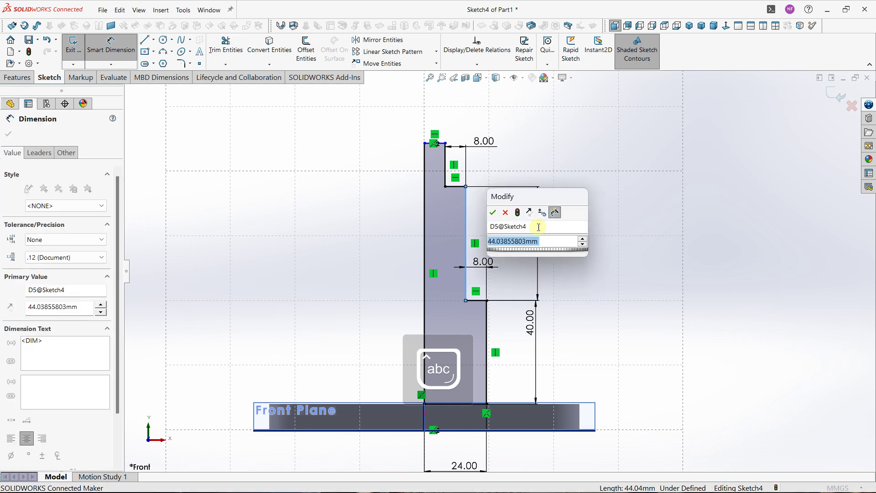
key(Caps_Lock)
key(BackSpace)
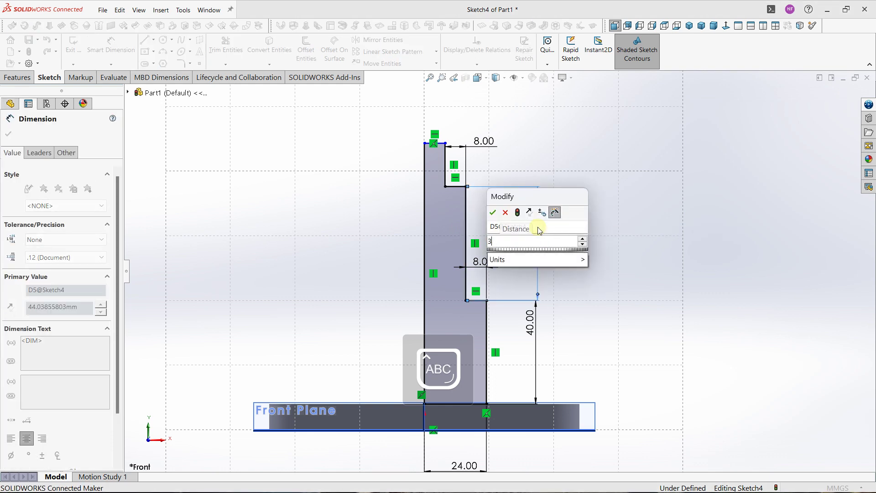
text(40)
key(Caps_Lock)
key(Return)
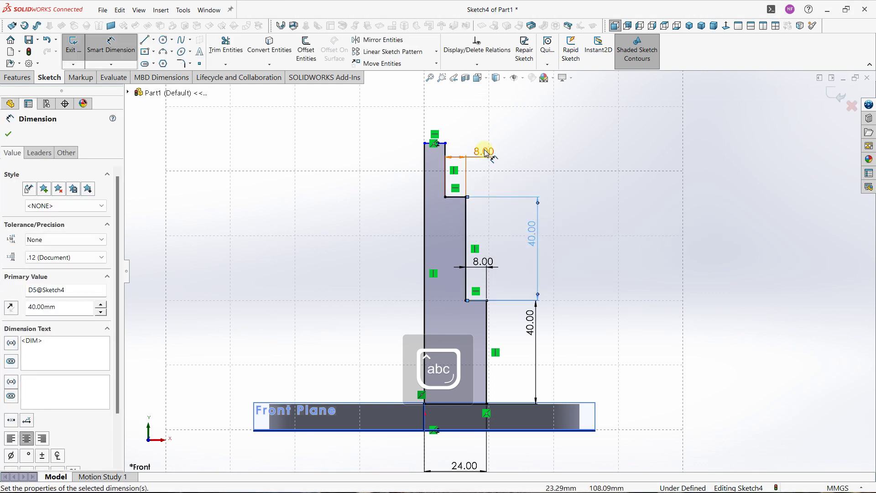
Dimension the height of the stepped profile's uppermost outer vertical edge at 20 mm.
click(445, 153)
click(541, 165)
key(Caps_Lock)
text(20)
key(Caps_Lock)
key(Return)
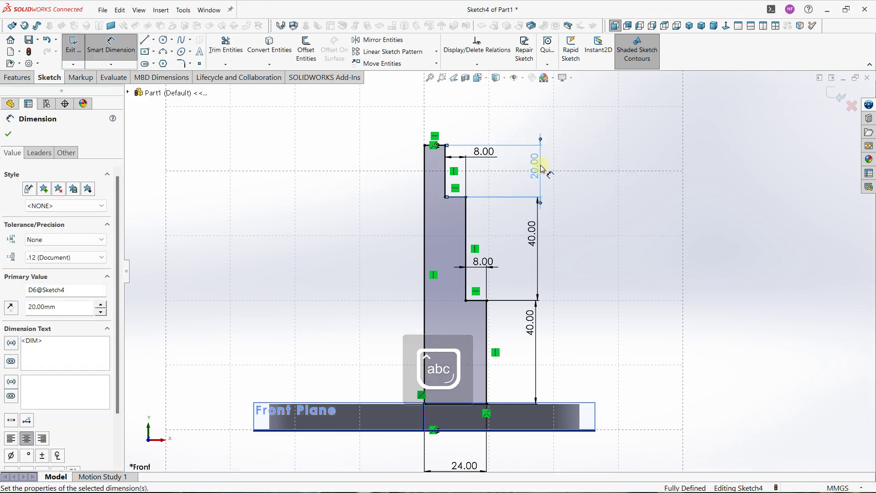
Add driven dimensions for the profile's top edge width and for the full height of its axis-side line.
click(443, 146)
click(440, 112)
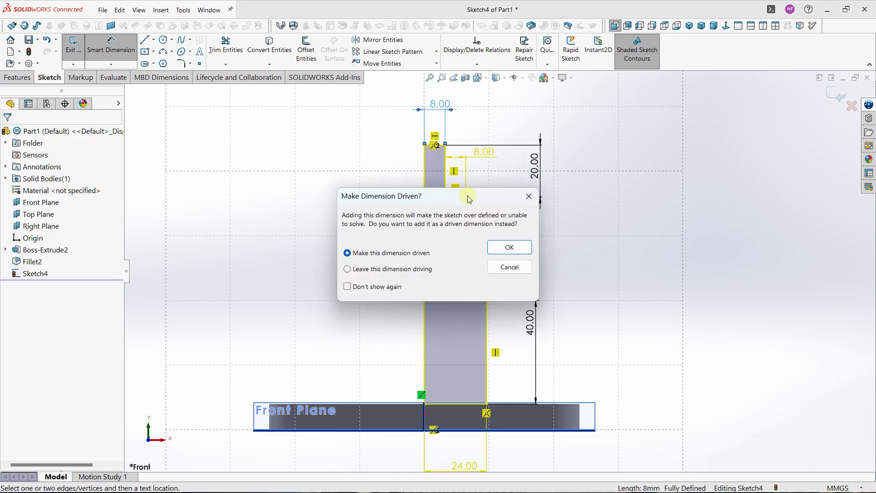
click(510, 247)
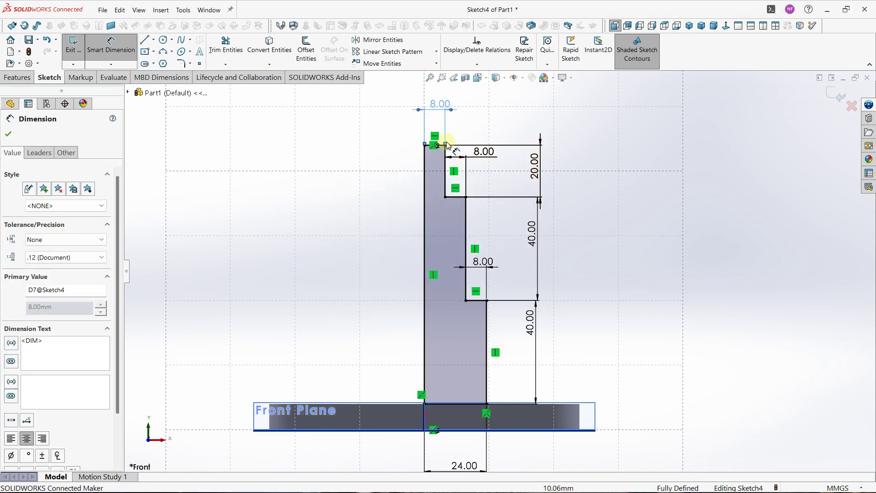
click(425, 201)
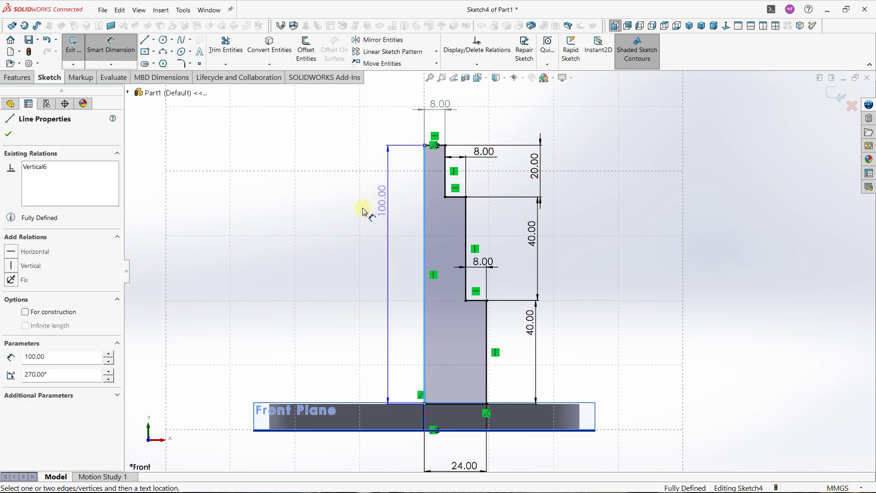
click(339, 185)
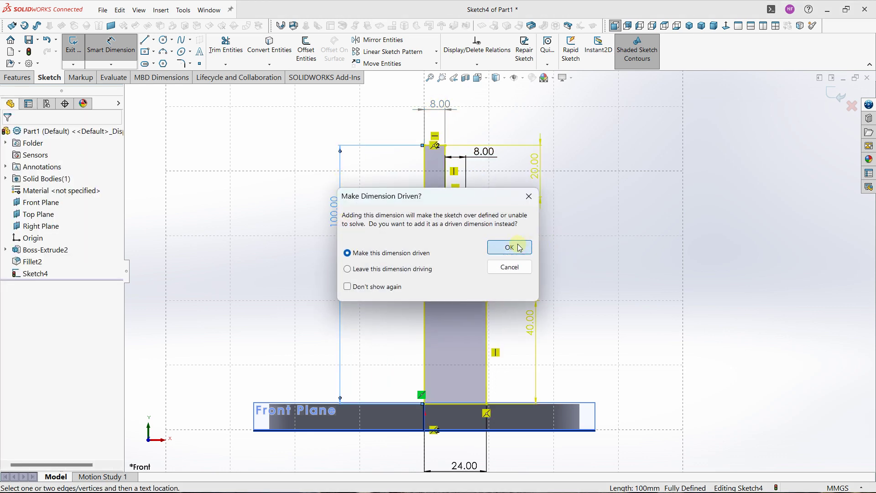
click(509, 247)
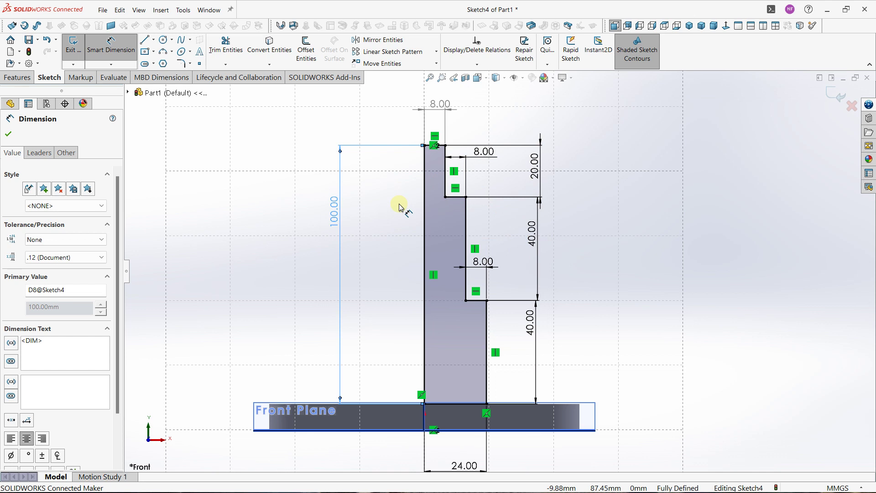
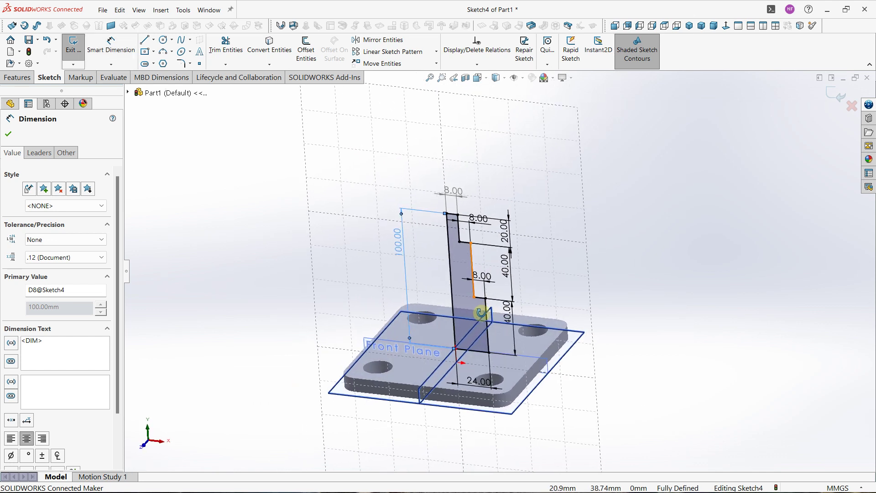
Finish the sketch and revolve the stepped profile 360° about its long vertical axis line, merged with the plate.
click(78, 46)
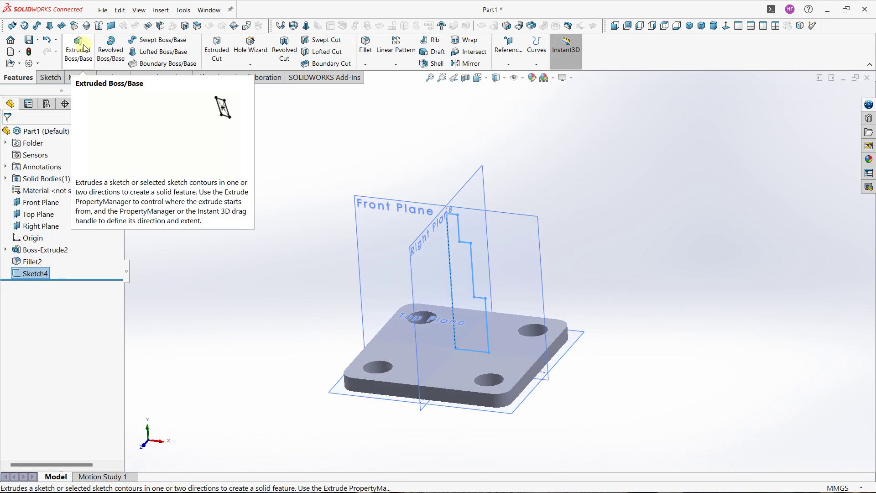
click(111, 51)
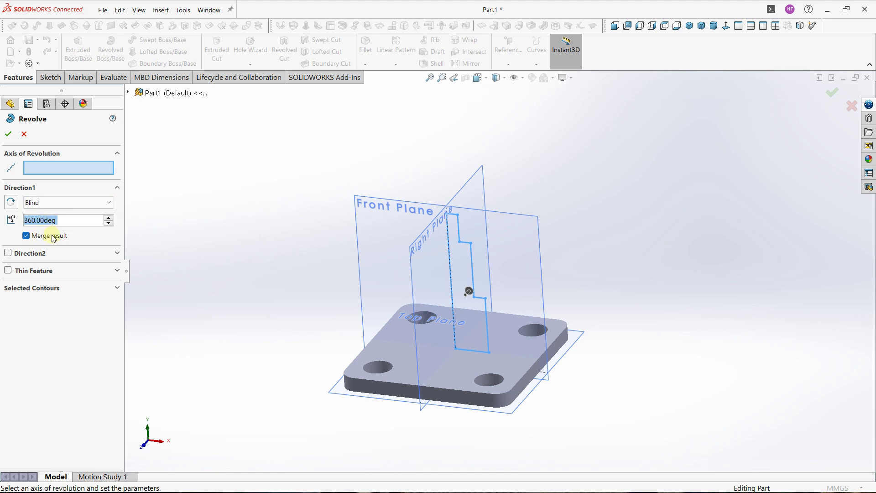
click(55, 166)
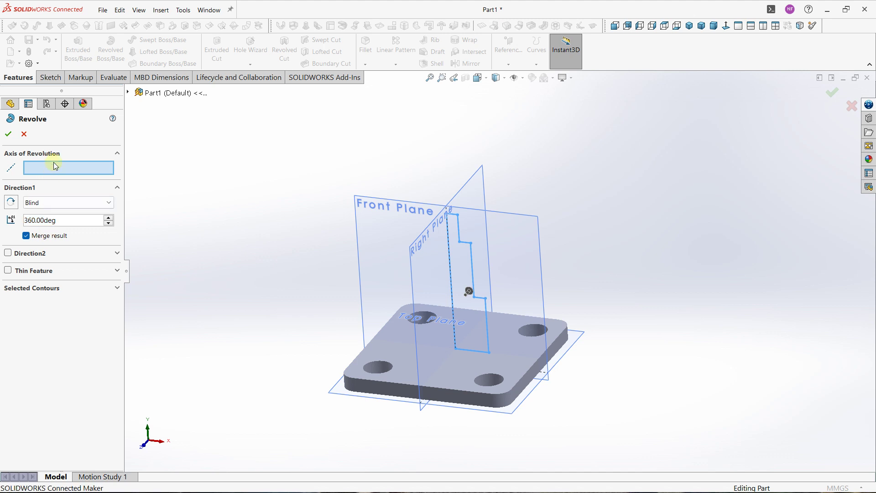
click(451, 262)
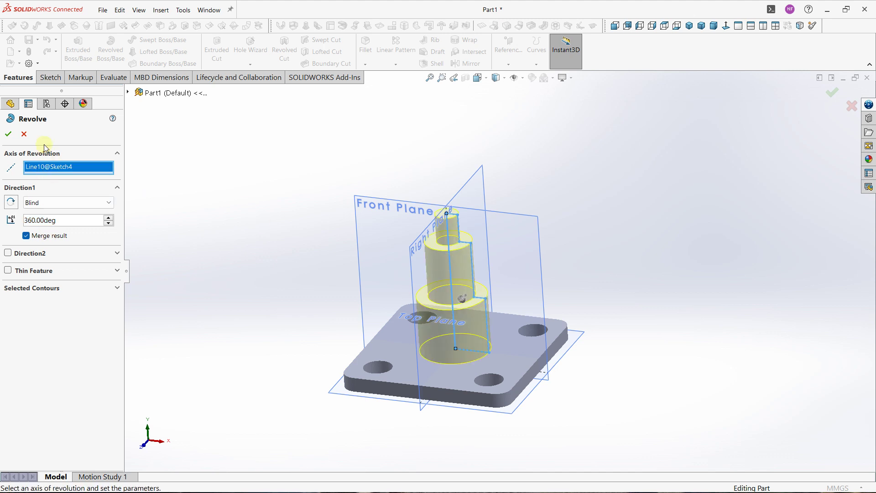
click(8, 134)
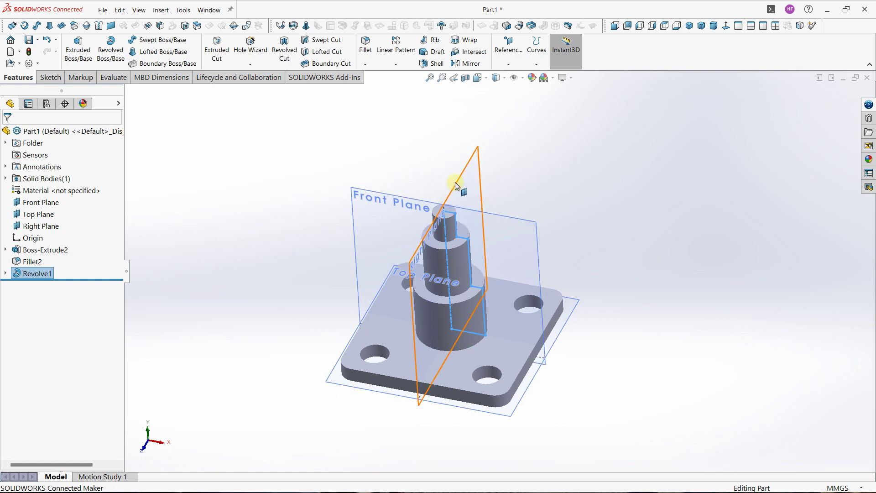
Sketch a circle about 12.2 mm in diameter on the revolved post's top face, centred on the origin.
click(448, 215)
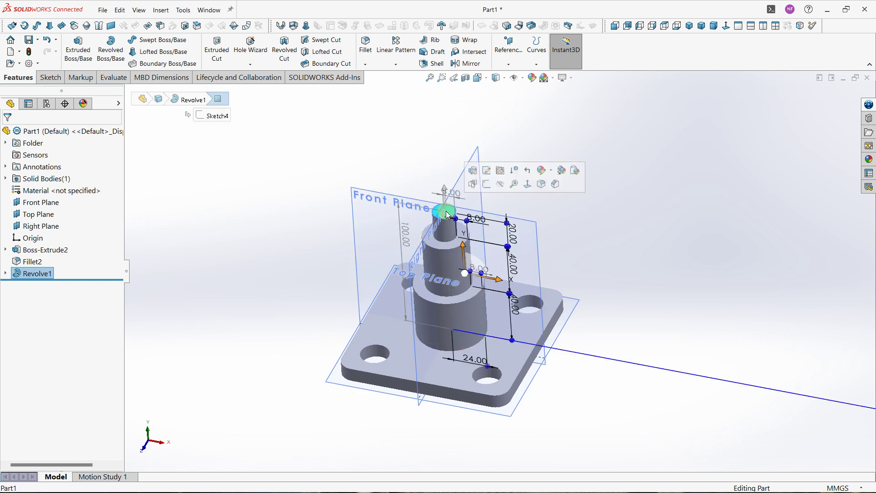
click(486, 188)
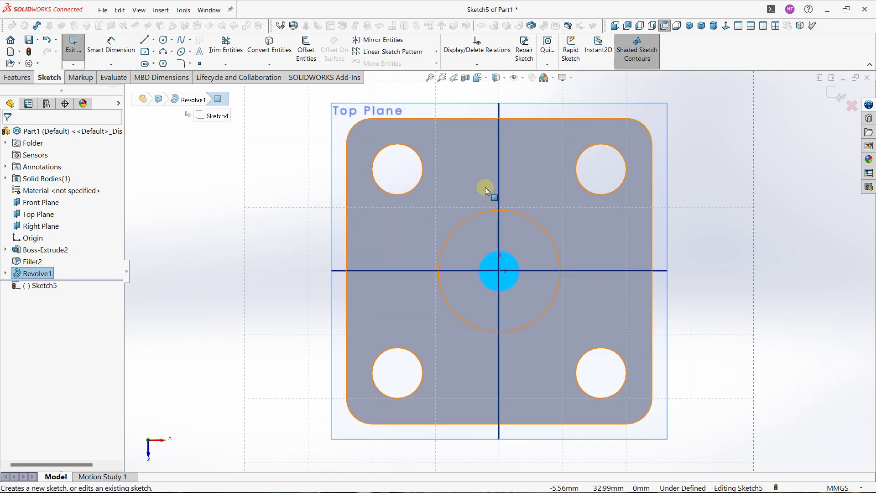
click(165, 41)
scroll(479, 226, down, 3)
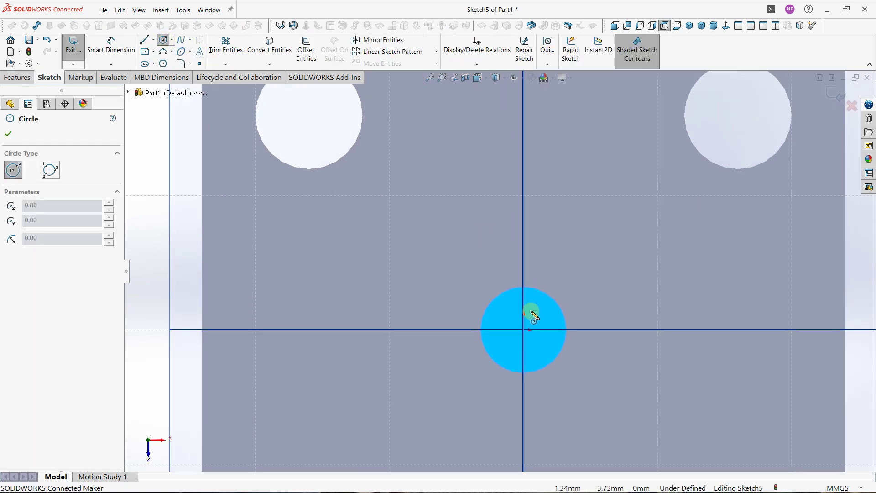
click(523, 330)
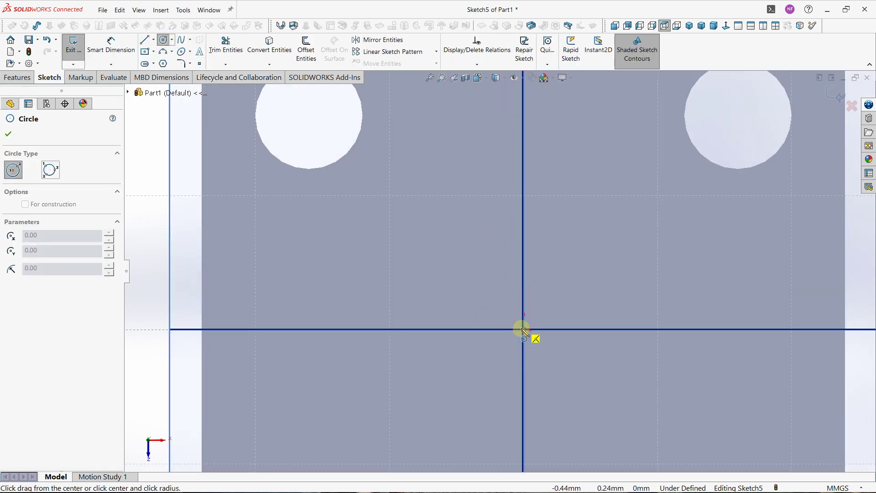
click(534, 301)
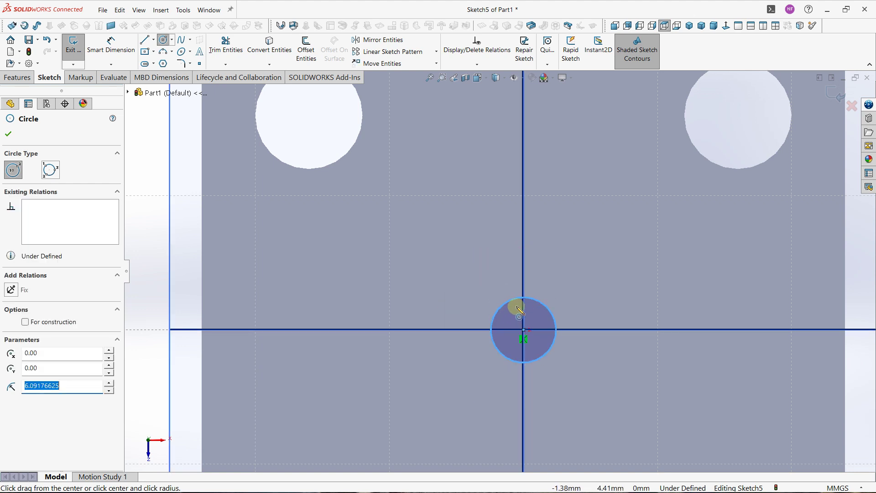
key(Escape)
Edit the radius of the circle on the post's top face.
middle_drag(547, 327, 490, 267)
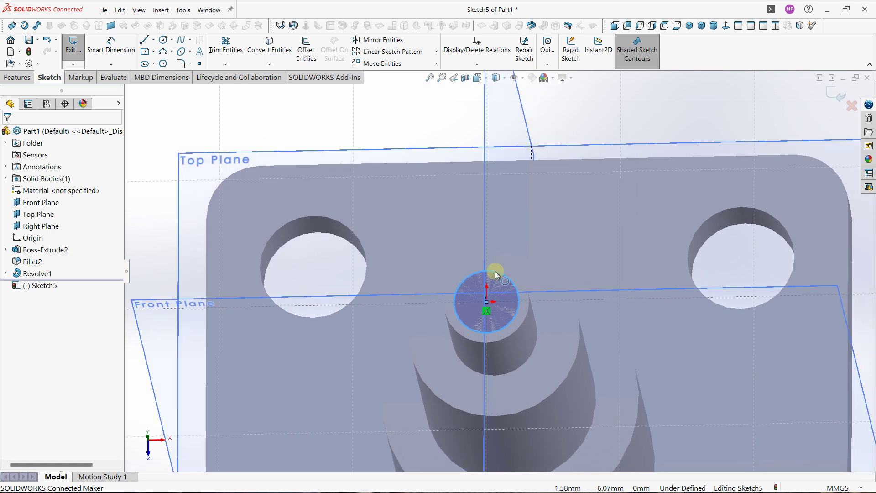
click(470, 277)
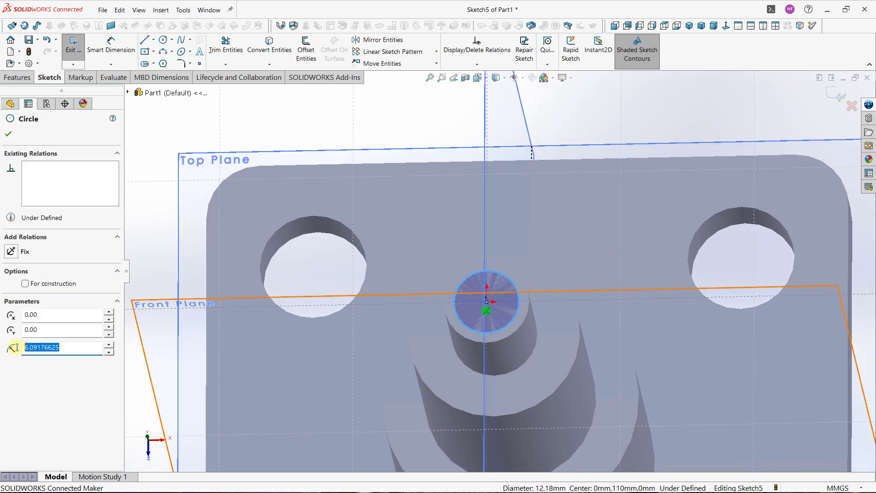
key(Caps_Lock)
key(Return)
click(8, 134)
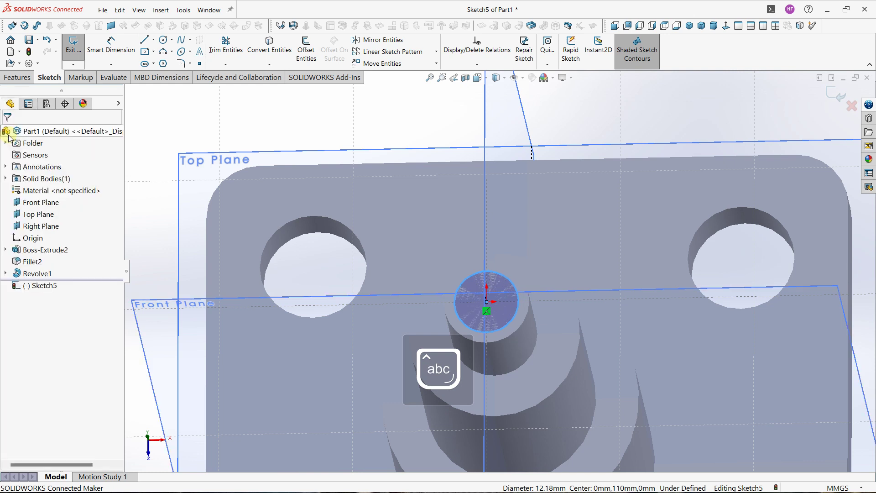
Finish the sketch and cut the circle downward through the post and plate with a 238 mm blind Extruded Cut.
scroll(362, 232, up, 5)
middle_drag(362, 232, 396, 217)
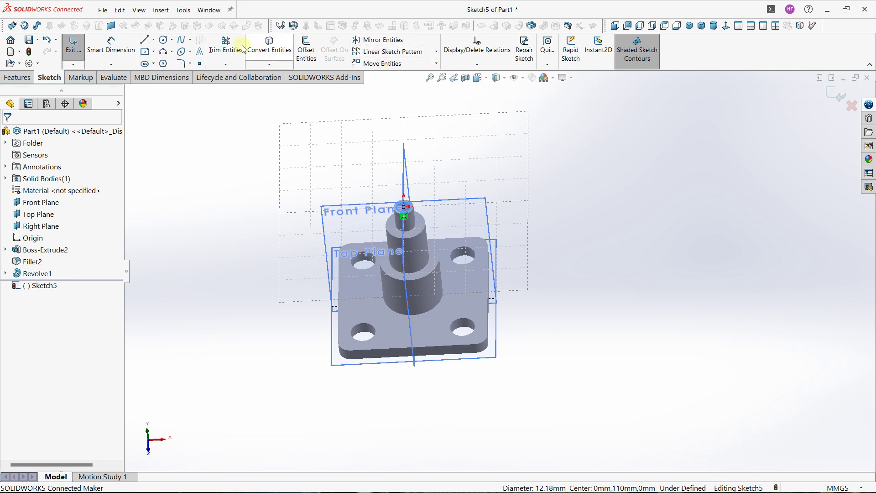
click(72, 47)
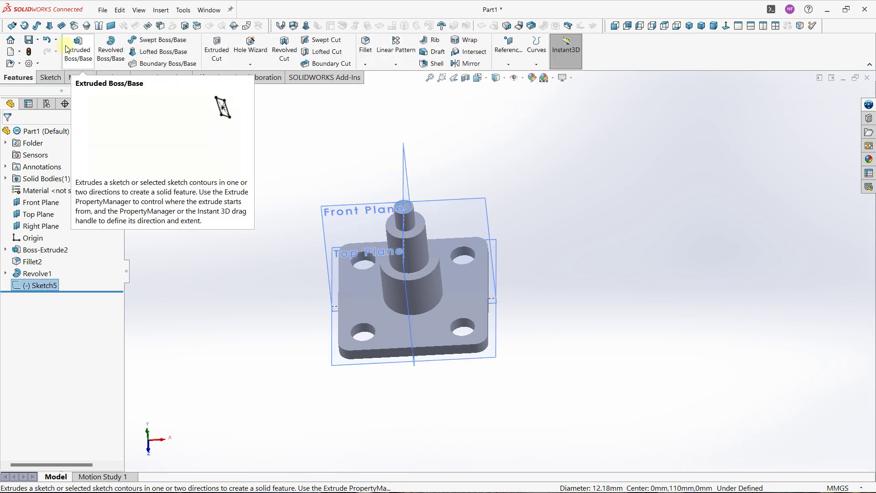
click(213, 49)
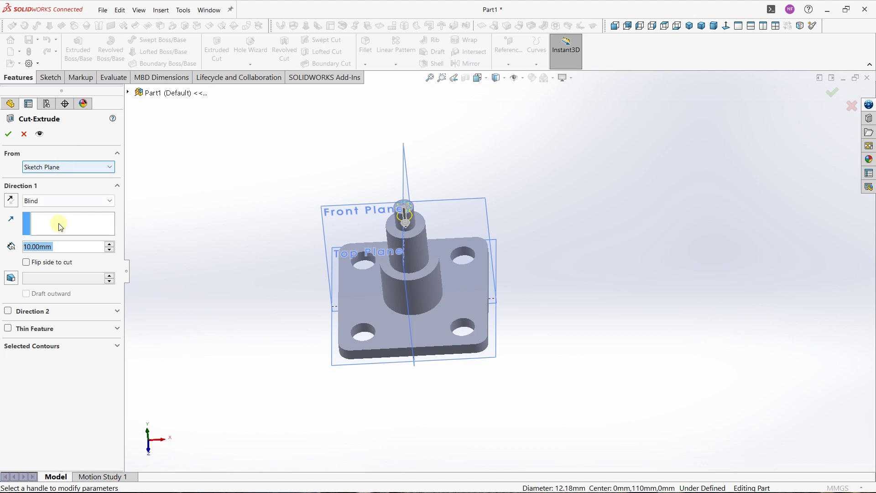
drag(404, 219, 426, 418)
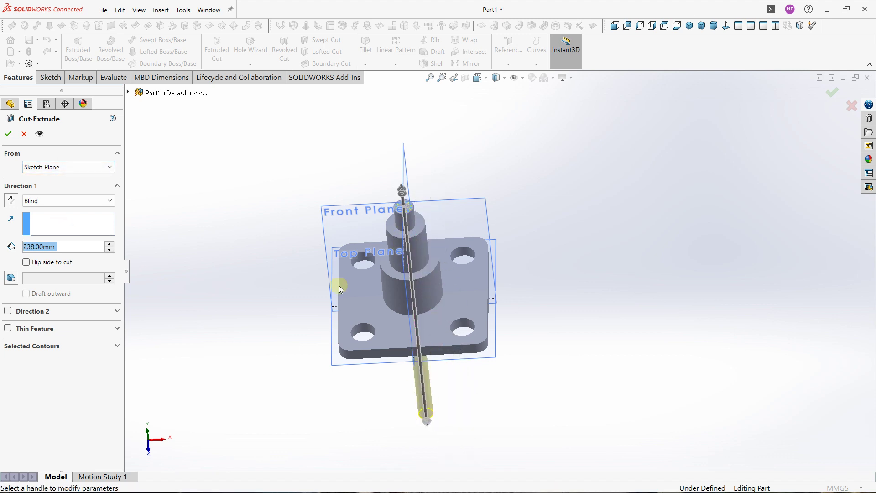
click(15, 138)
middle_drag(418, 194, 444, 184)
scroll(425, 256, down, 5)
scroll(425, 209, up, 8)
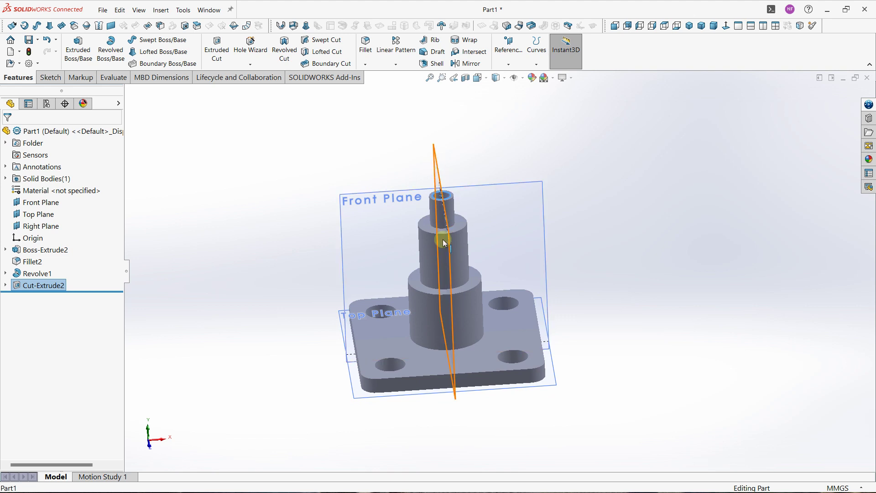
ctrl+middle_drag(411, 215, 350, 208)
click(367, 57)
scroll(379, 191, down, 5)
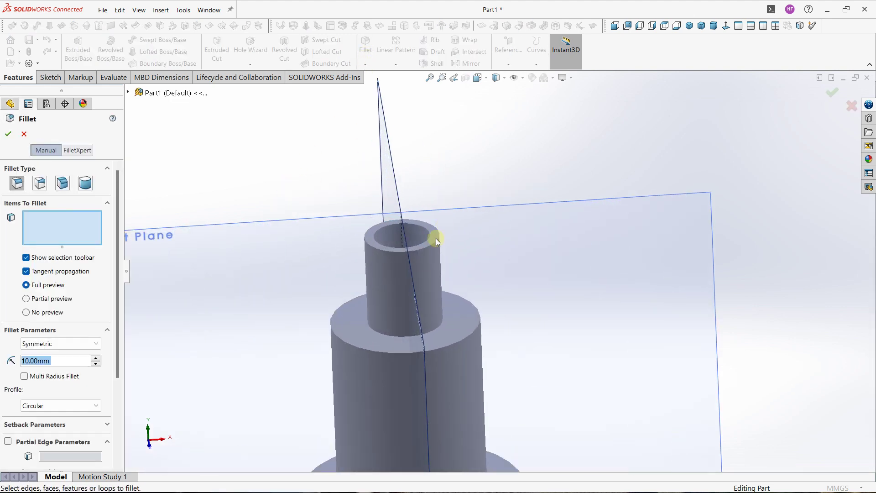
scroll(434, 240, down, 2)
click(417, 260)
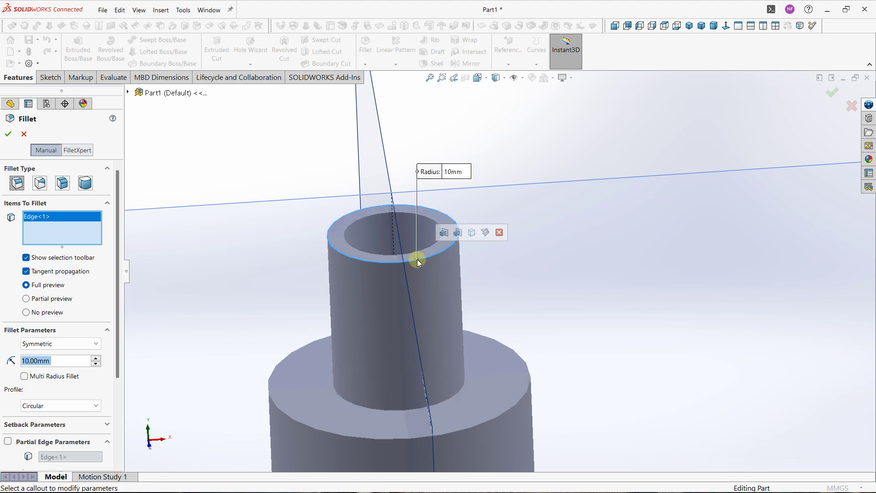
ctrl+middle_drag(396, 313, 382, 261)
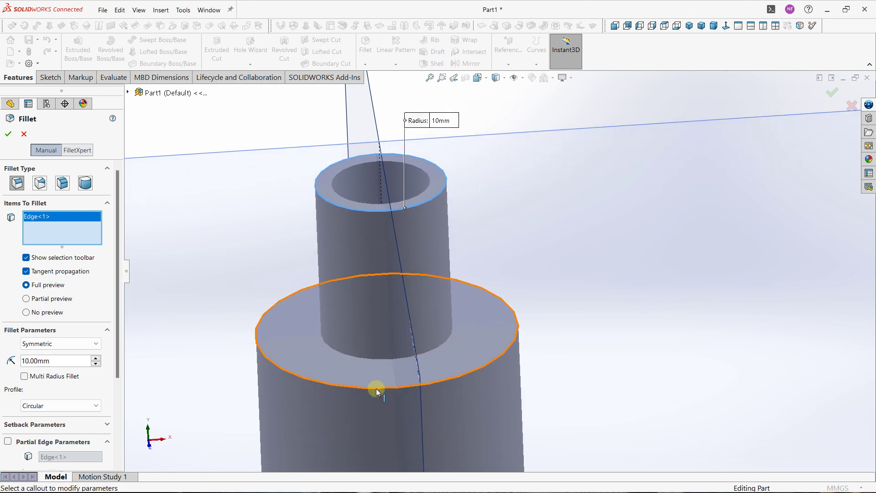
click(376, 359)
scroll(373, 320, up, 3)
scroll(373, 380, down, 4)
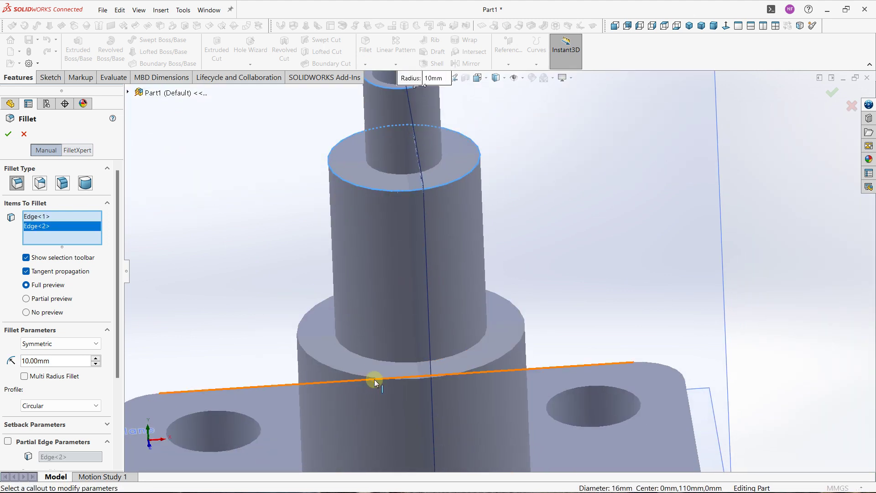
click(395, 382)
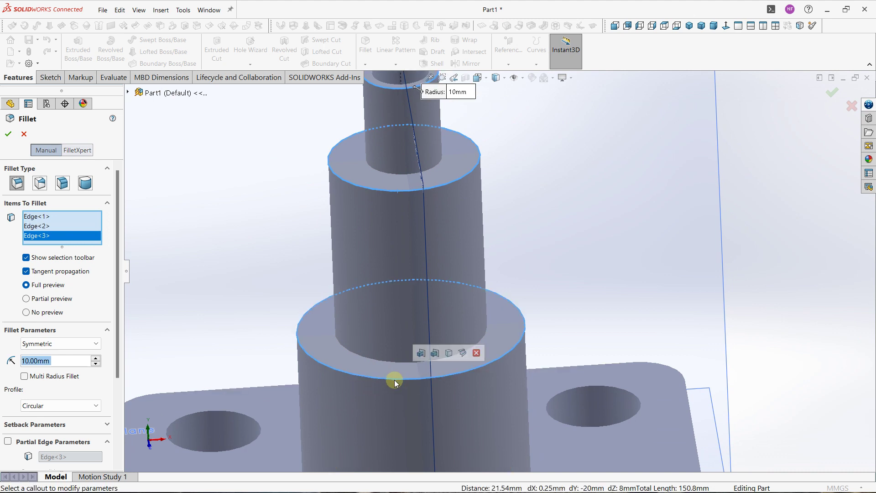
ctrl+middle_drag(397, 191, 386, 351)
double_click(81, 363)
text(2)
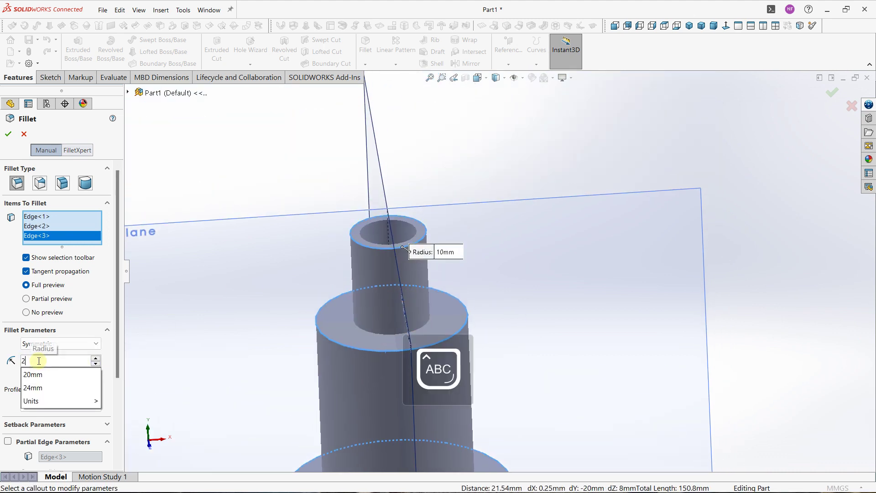
click(14, 350)
click(82, 332)
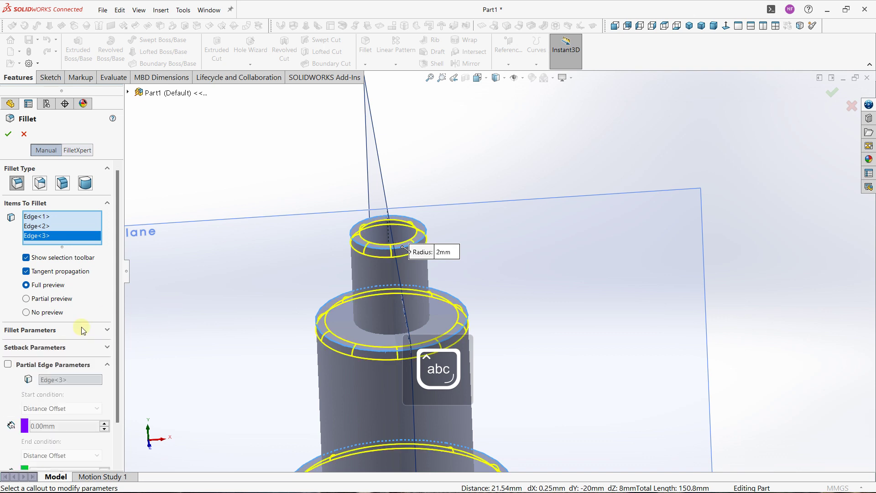
scroll(457, 274, up, 3)
scroll(462, 280, down, 5)
middle_drag(461, 280, 371, 272)
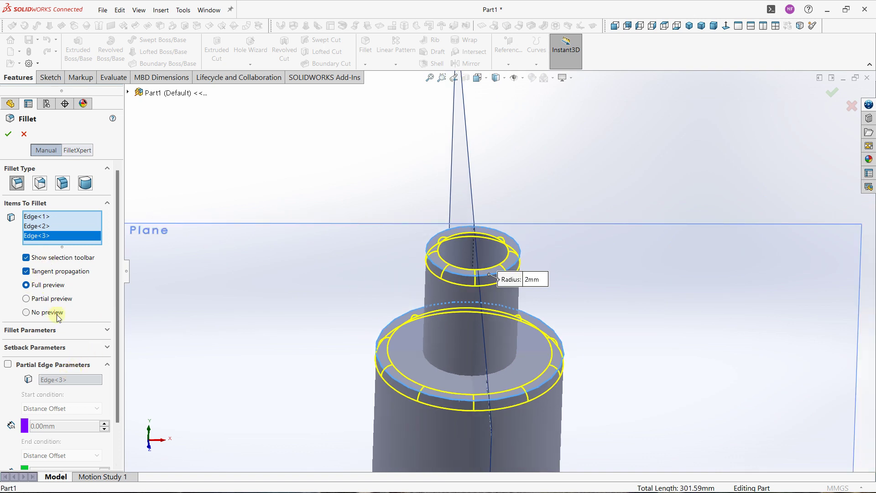
scroll(77, 313, down, 1)
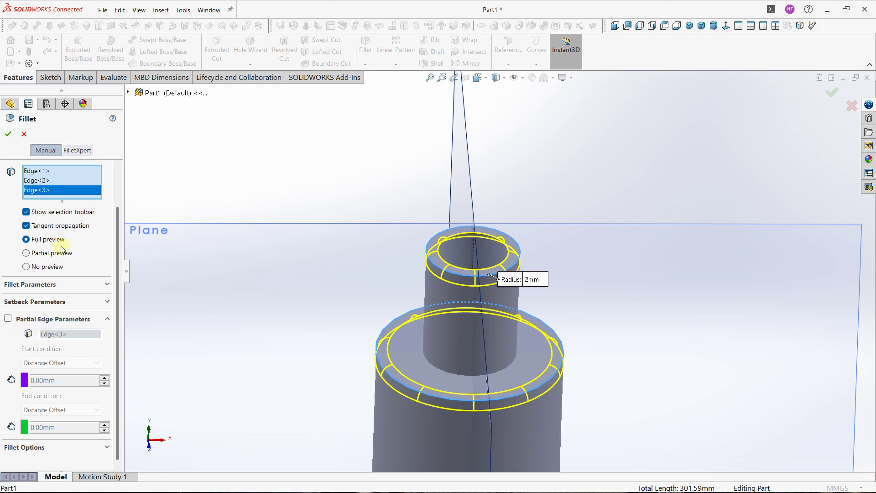
scroll(118, 232, up, 1)
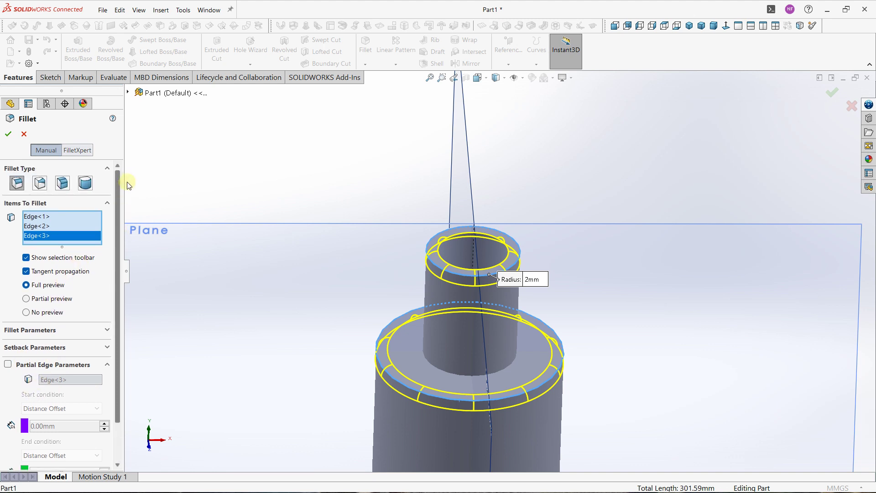
click(106, 331)
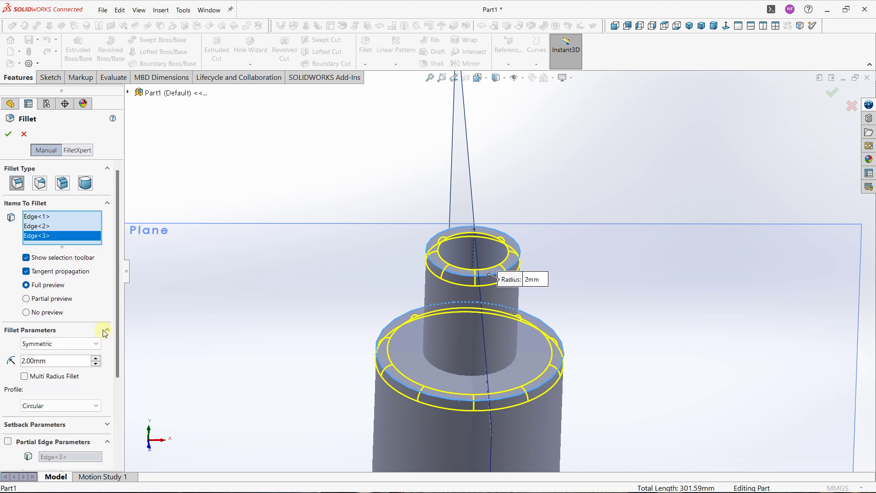
click(97, 368)
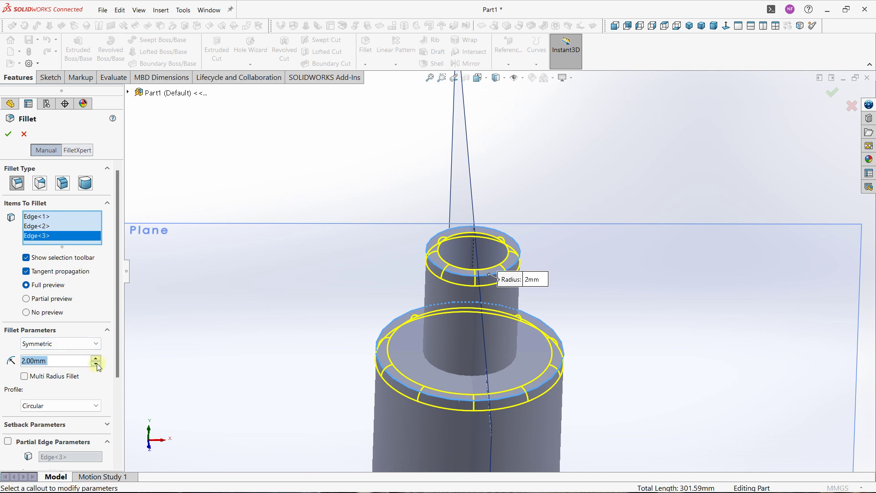
key(Caps_Lock)
text(1)
key(Caps_Lock)
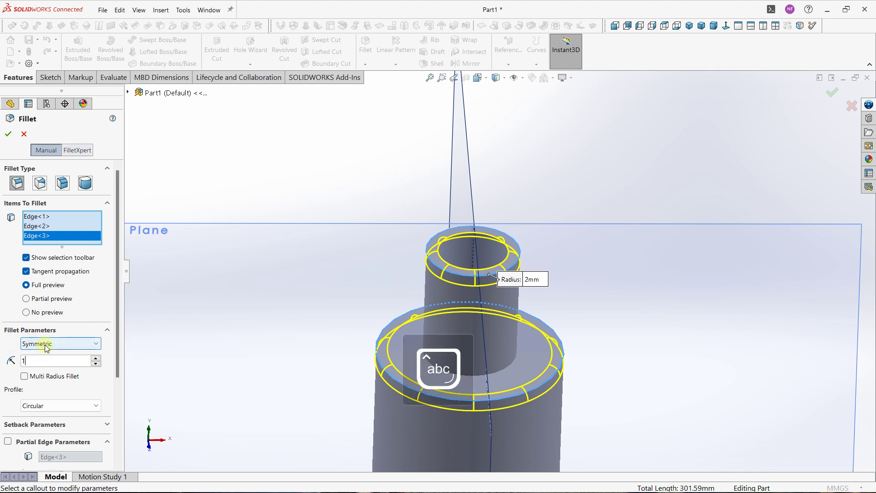
click(23, 133)
Fillet the outer top edges of the post's three cylindrical steps with a 1 mm radius.
middle_drag(436, 268, 406, 254)
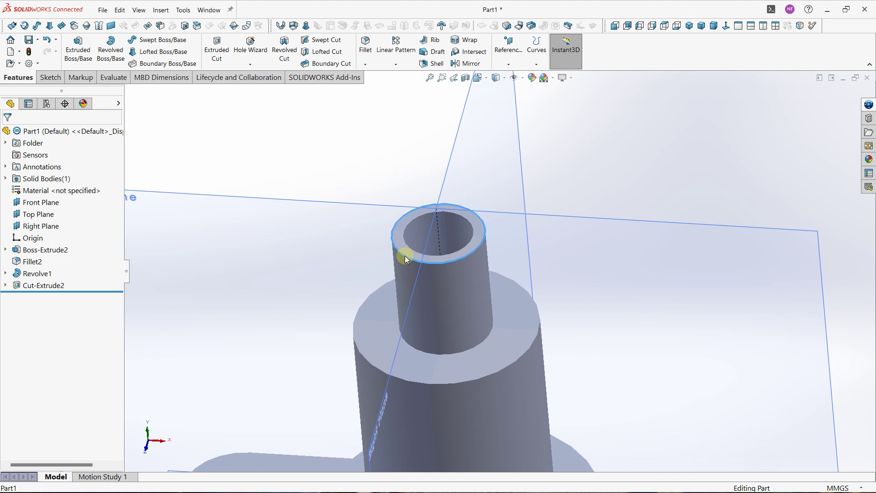
click(404, 256)
click(365, 45)
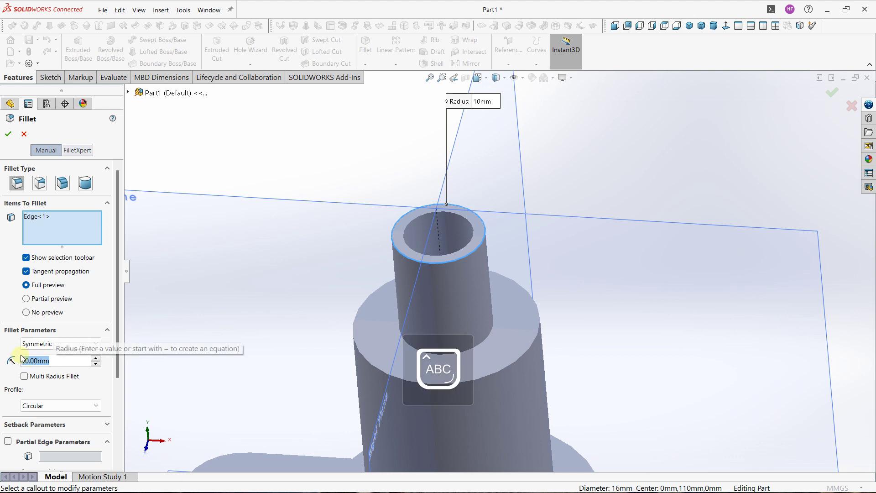
text(1)
key(Return)
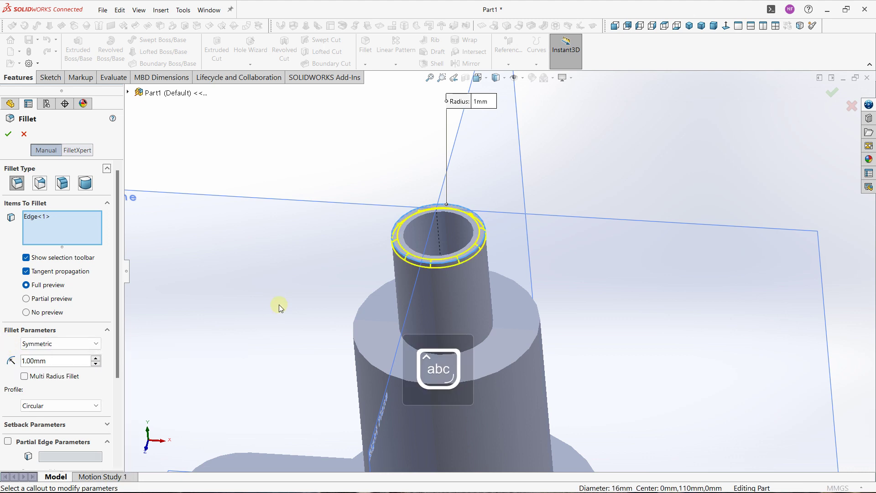
click(367, 361)
middle_drag(367, 360, 374, 320)
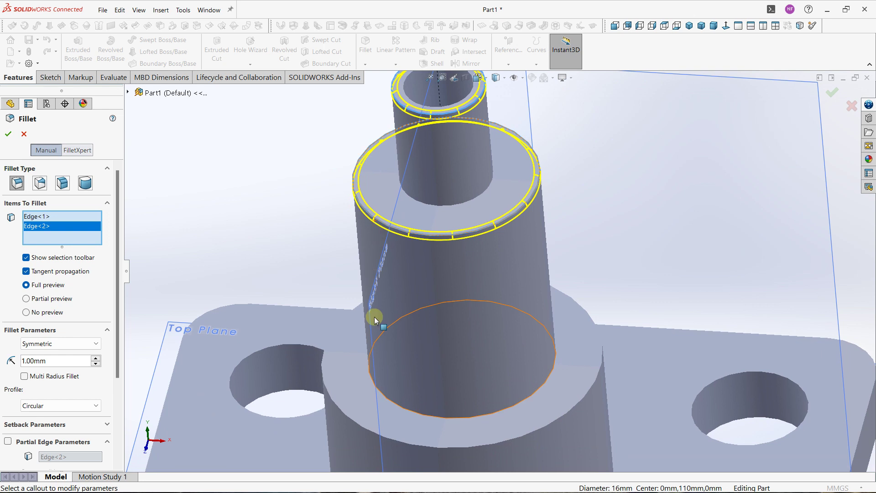
click(337, 413)
click(8, 134)
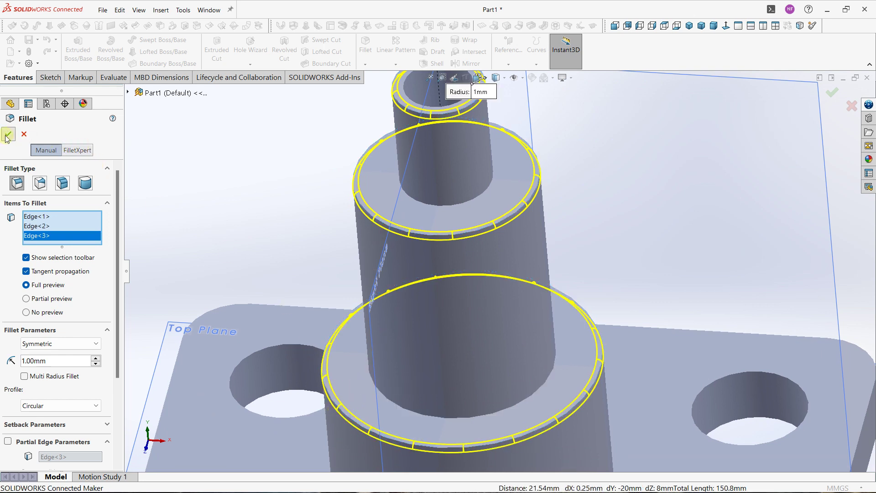
Start another fillet and select the three base edges where each post step meets the step or plate below it.
scroll(319, 230, up, 4)
scroll(462, 303, up, 3)
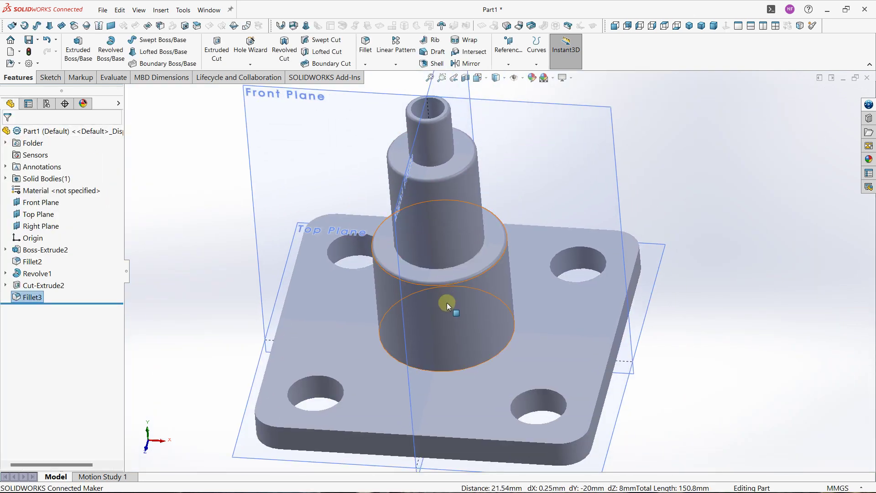
mouse_move(446, 303)
middle_down()
mouse_move(445, 372)
mouse_move(442, 276)
mouse_move(444, 296)
middle_up()
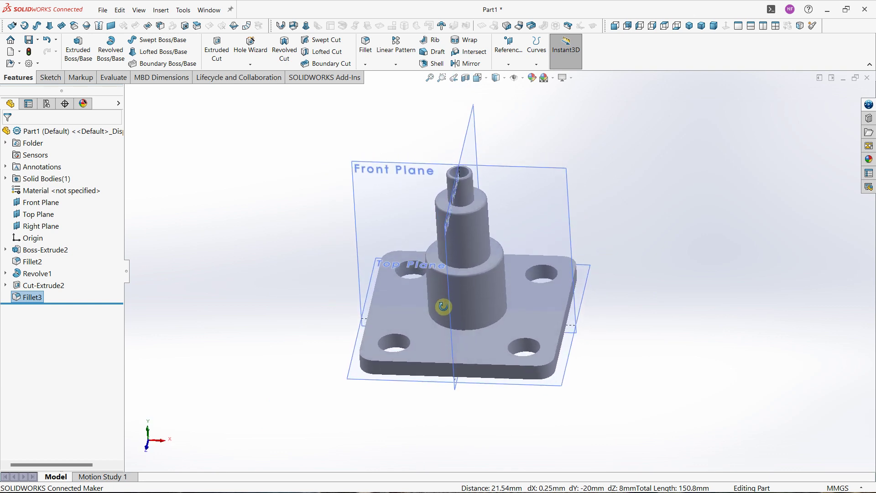
scroll(473, 247, down, 4)
scroll(474, 242, up, 3)
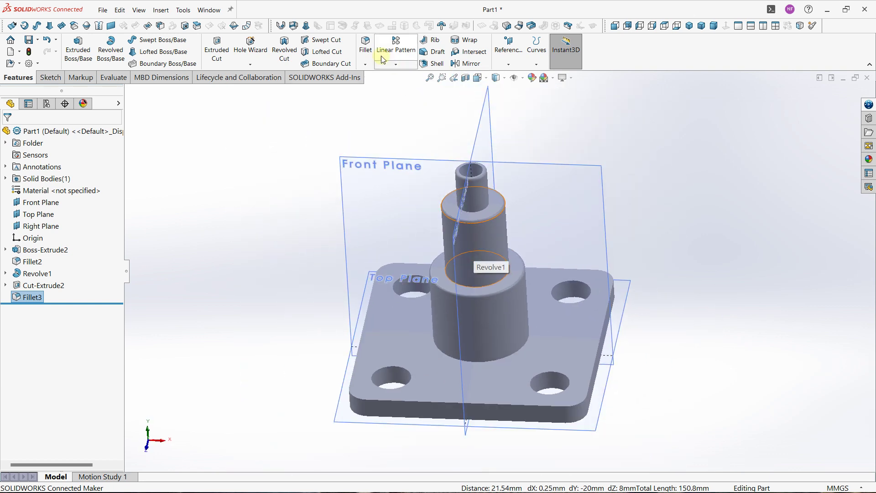
click(365, 46)
scroll(491, 216, down, 2)
scroll(484, 211, down, 3)
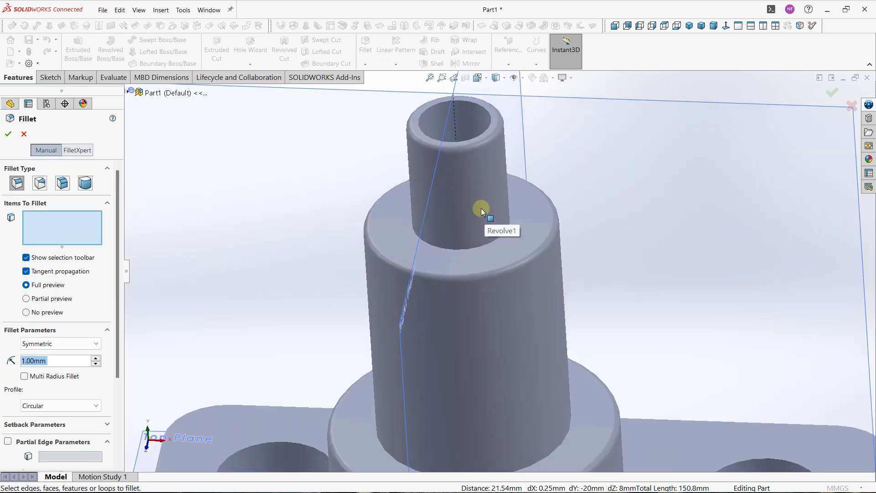
click(475, 247)
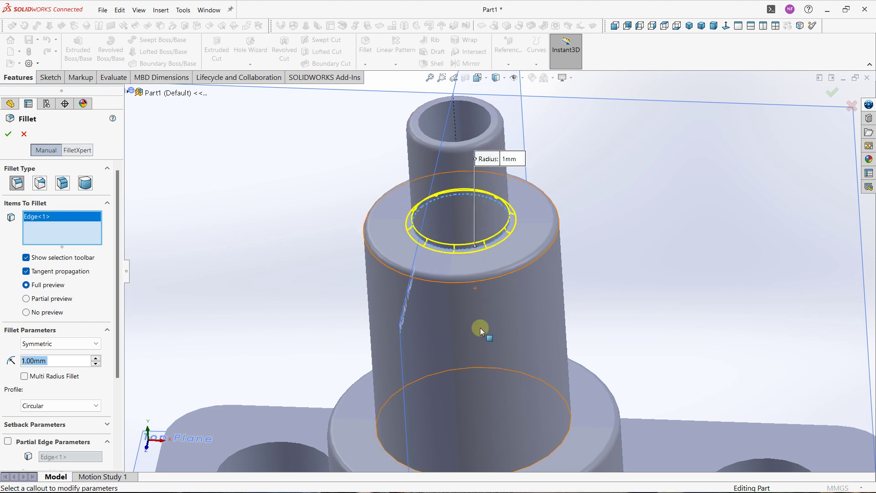
ctrl+middle_drag(480, 327, 452, 206)
click(459, 350)
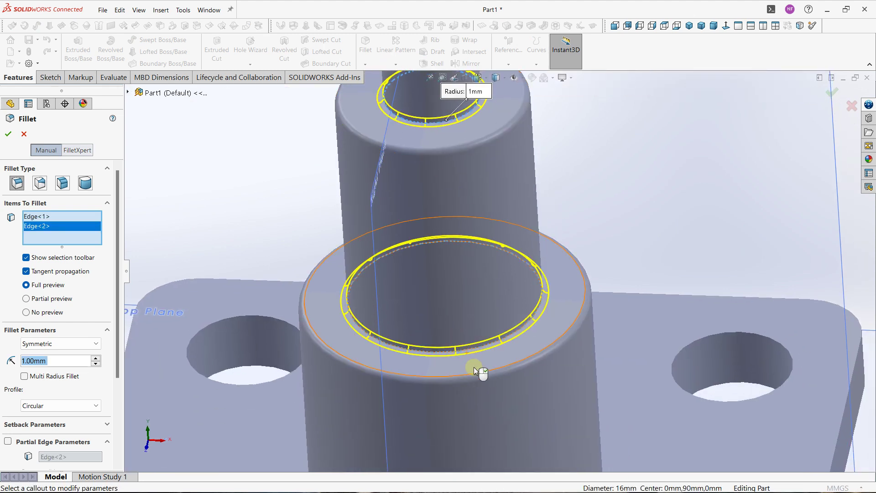
scroll(438, 320, down, 3)
click(443, 405)
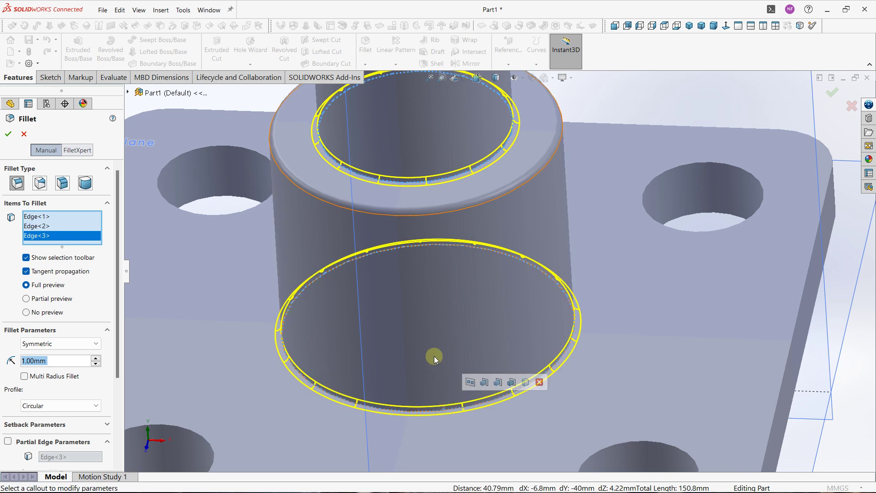
Set the base-edge fillet radius to 3 mm, use the partial preview and apply the fillet.
scroll(434, 356, up, 5)
click(95, 359)
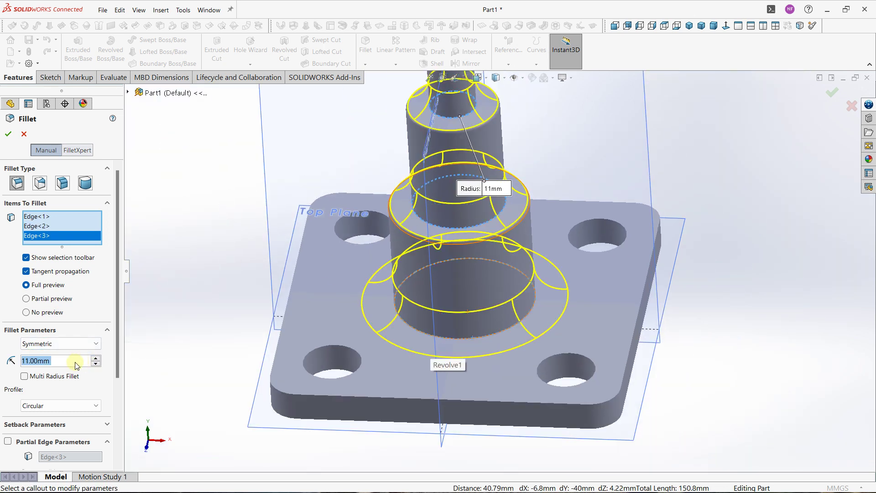
drag(65, 362, 13, 367)
text(3)
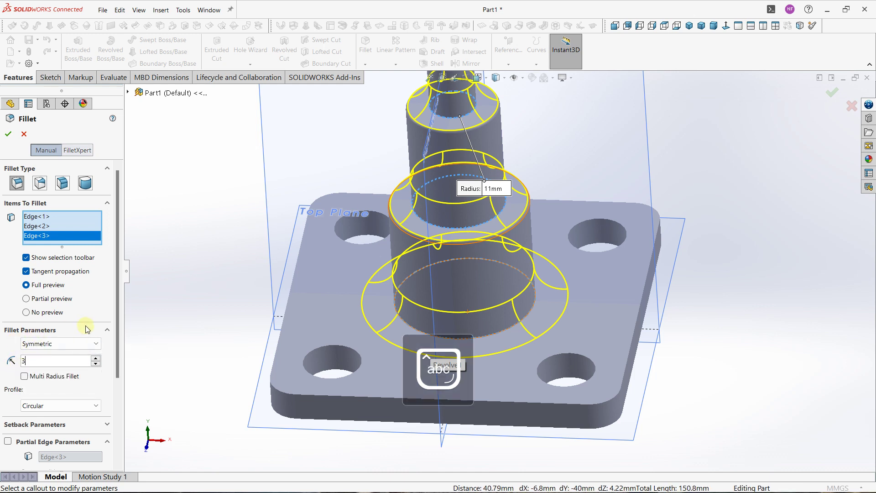
scroll(347, 256, up, 2)
click(81, 302)
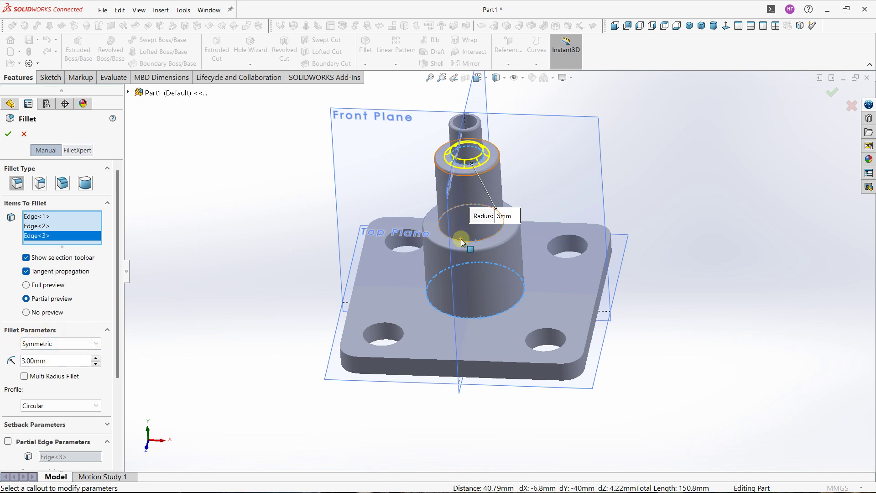
click(7, 135)
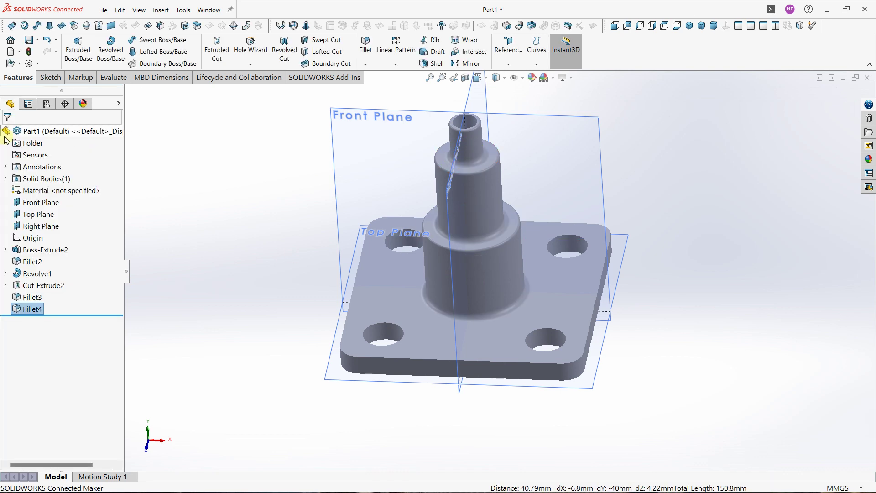
Show the part shaded with visible edges and return it to plain shading without edges.
scroll(485, 282, up, 3)
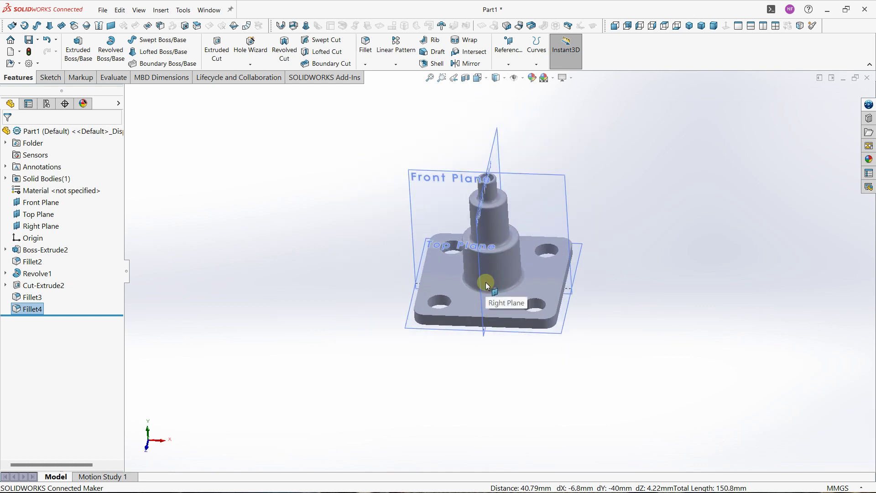
scroll(491, 277, down, 4)
scroll(491, 277, up, 4)
middle_drag(432, 286, 438, 303)
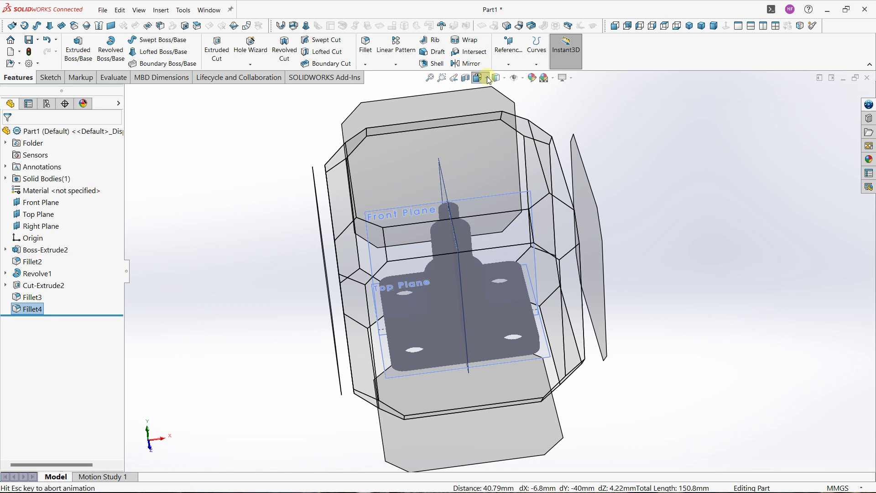
mouse_move(496, 79)
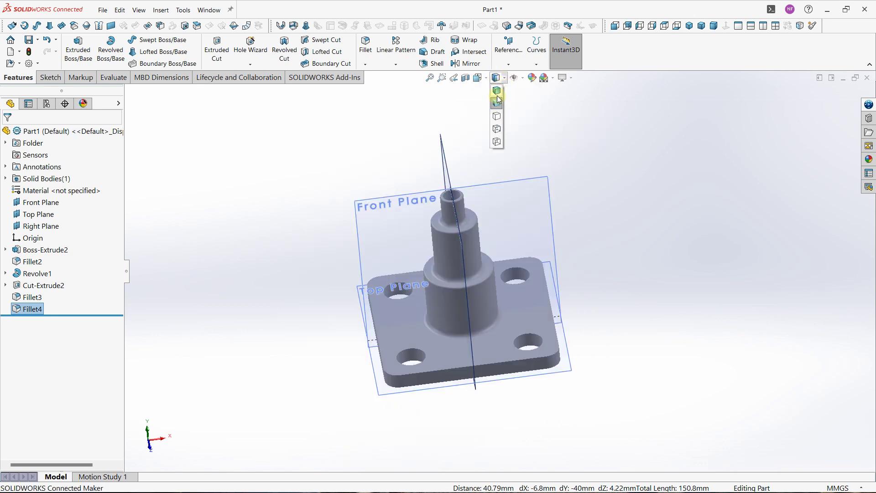
click(497, 92)
scroll(485, 240, down, 5)
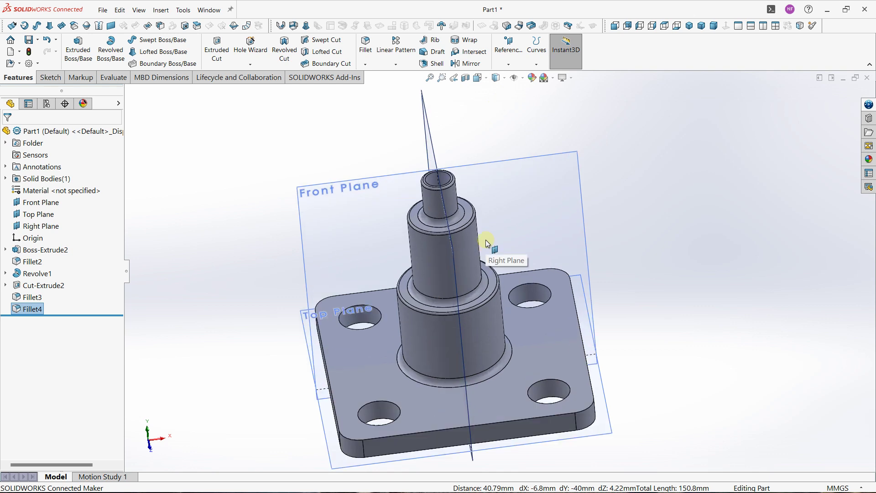
click(497, 78)
click(500, 107)
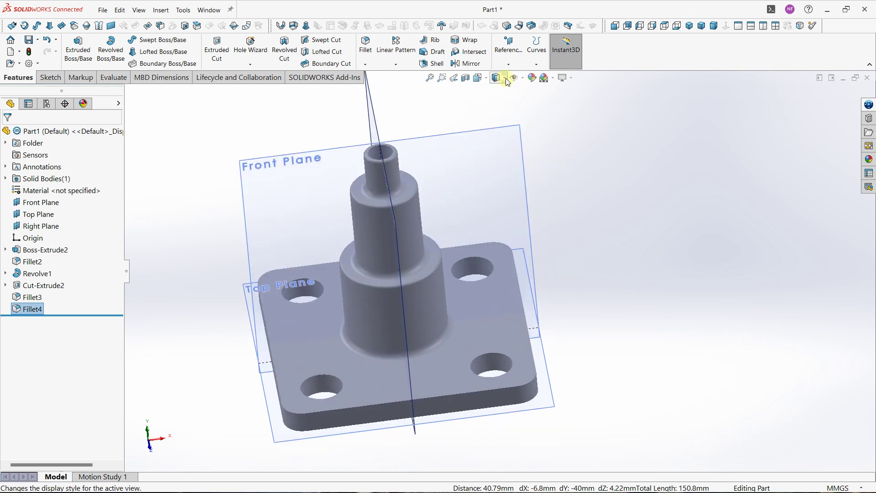
Hide all reference planes in the graphics area so only the solid part is displayed.
click(519, 78)
click(527, 90)
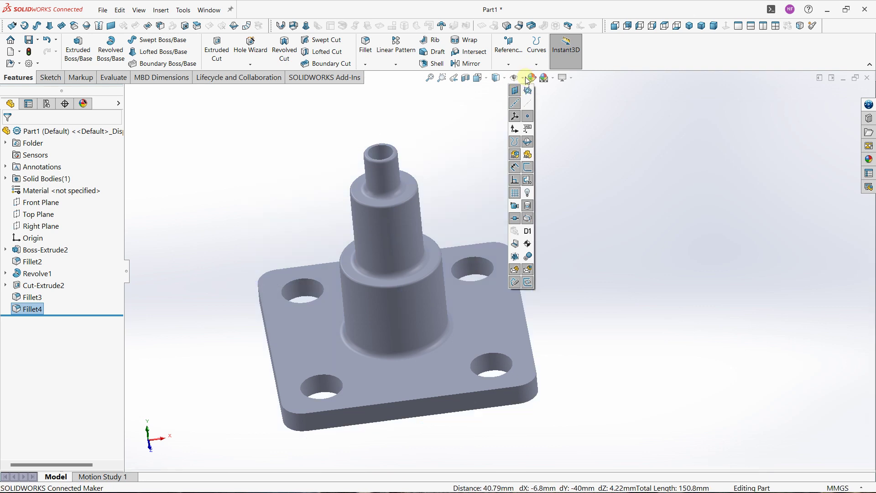
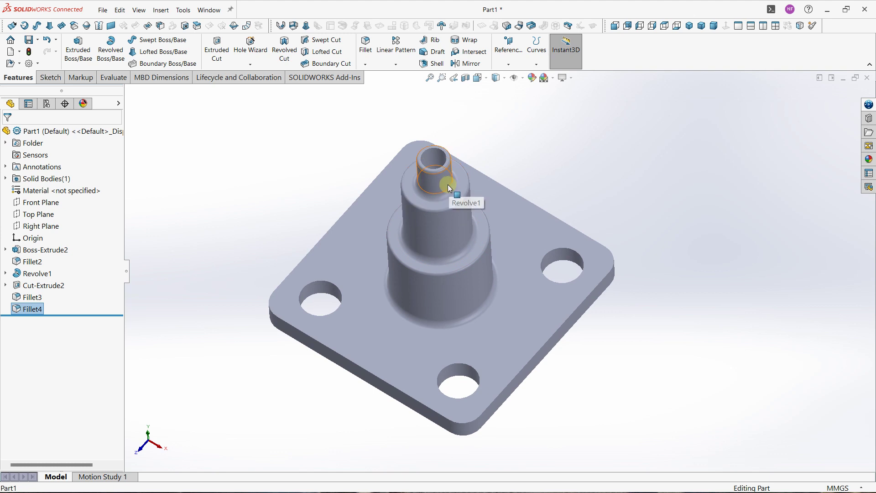
middle_drag(432, 183, 440, 265)
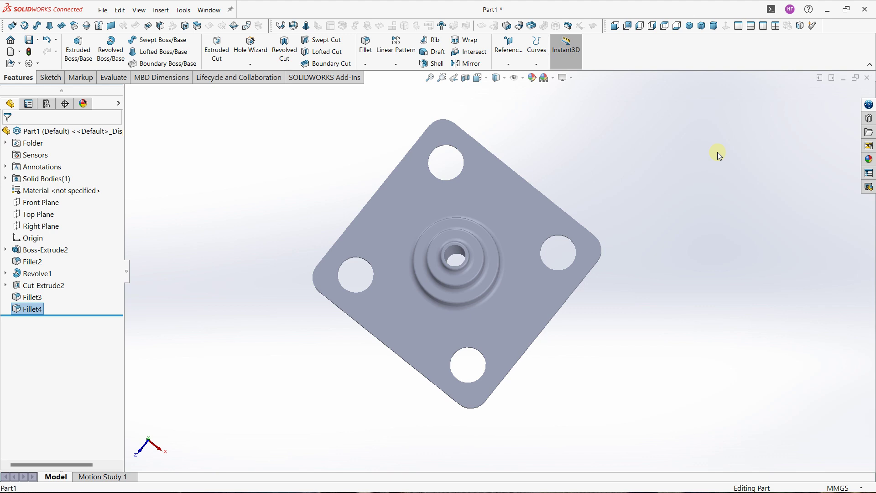
middle_drag(558, 254, 587, 203)
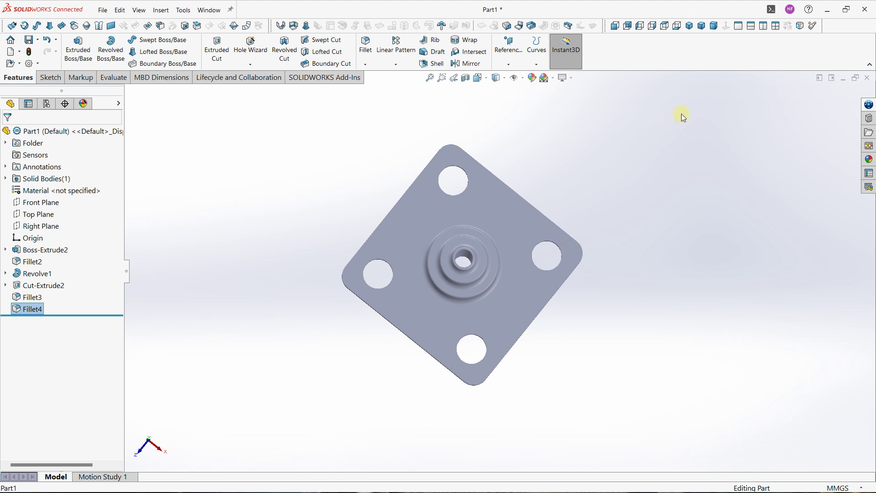